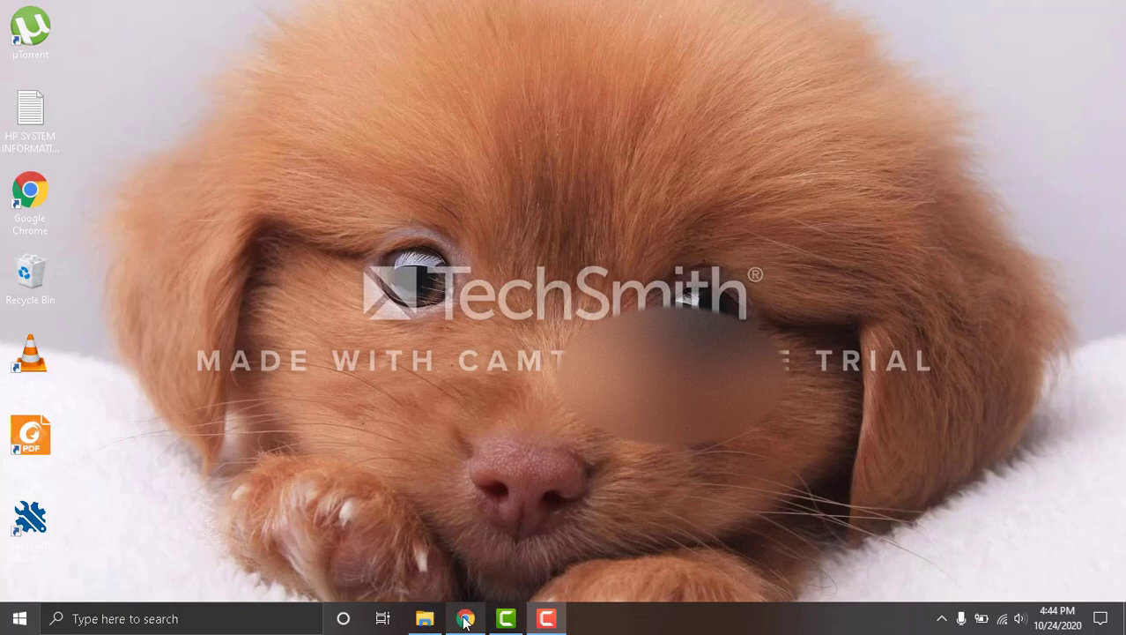
# - Close the open Chrome window and relaunch Chrome from its desktop shortcut
pyautogui.click(465, 618)
pyautogui.click(1109, 11)
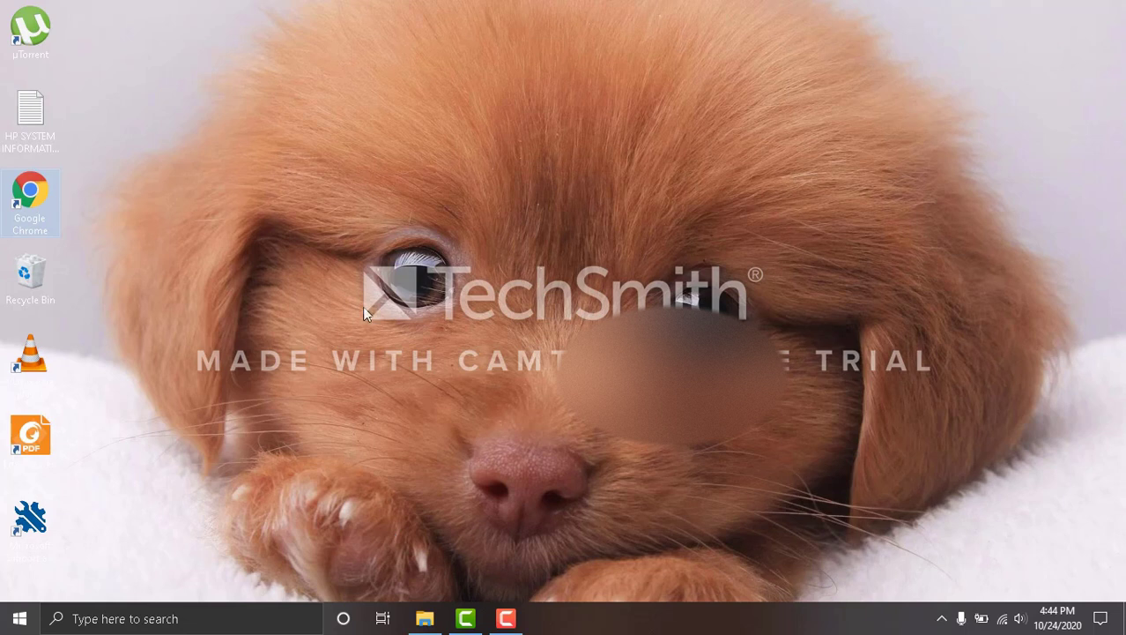
pyautogui.click(366, 190)
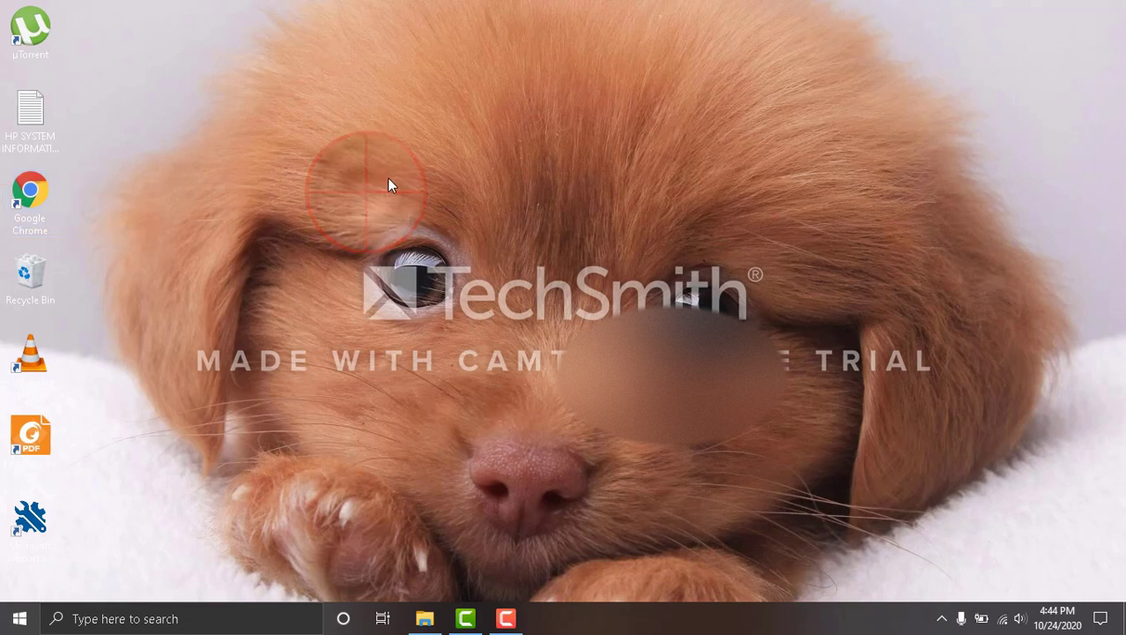
pyautogui.click(19, 194)
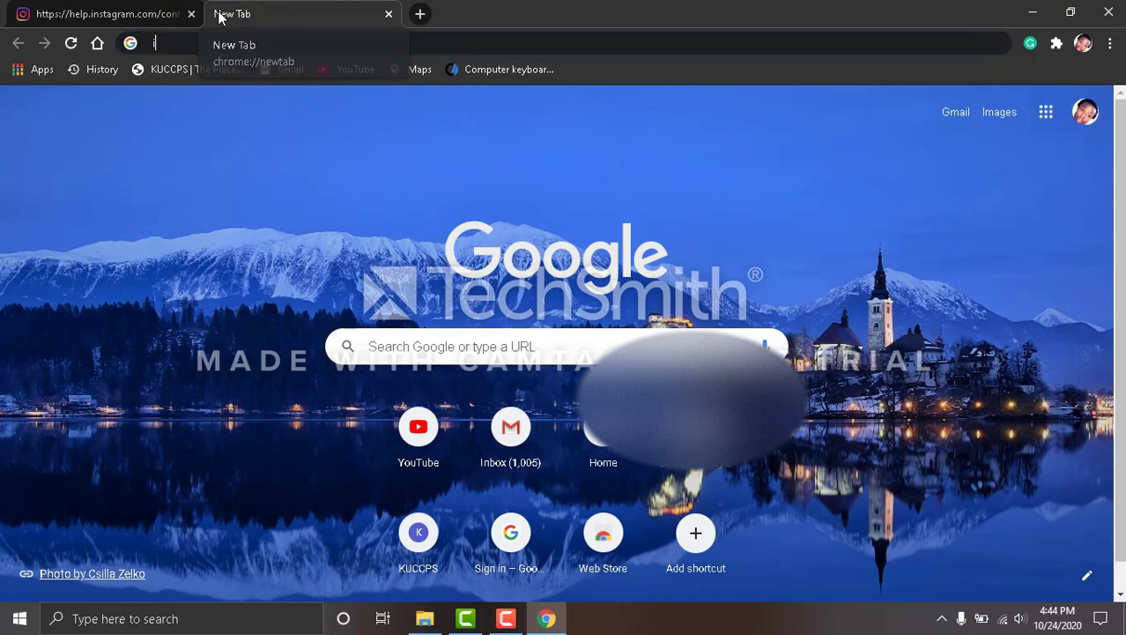
# - Search the web for 'instagram help centre' and open the Instagram Help Center result
pyautogui.write('instgram')
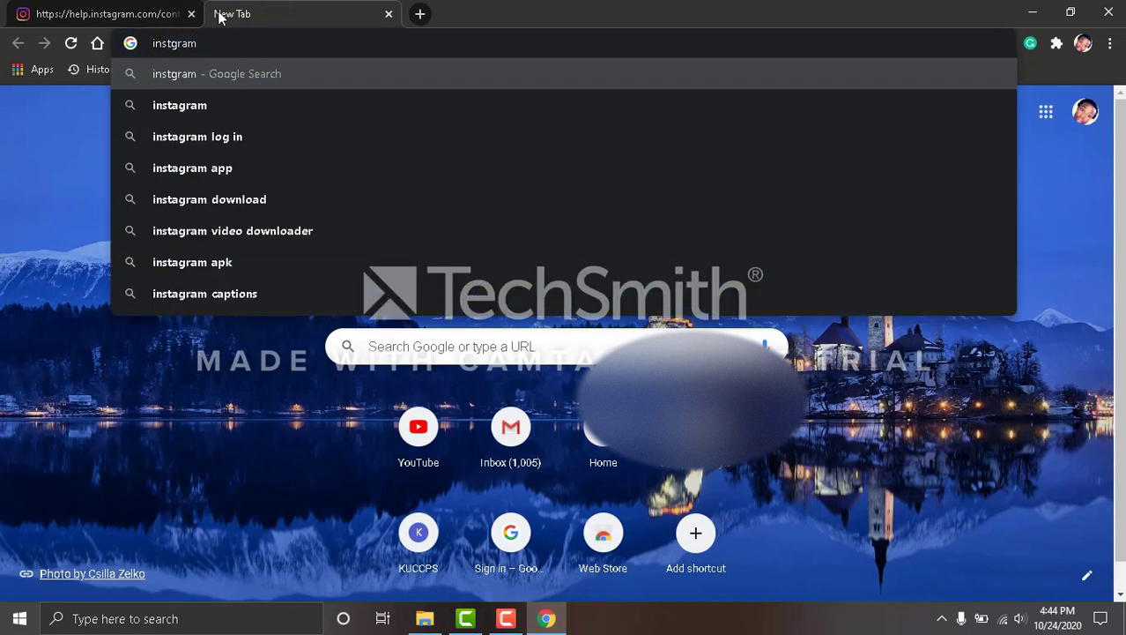
pyautogui.press('BackSpace')
pyautogui.press('BackSpace')
pyautogui.press('BackSpace')
pyautogui.press('BackSpace')
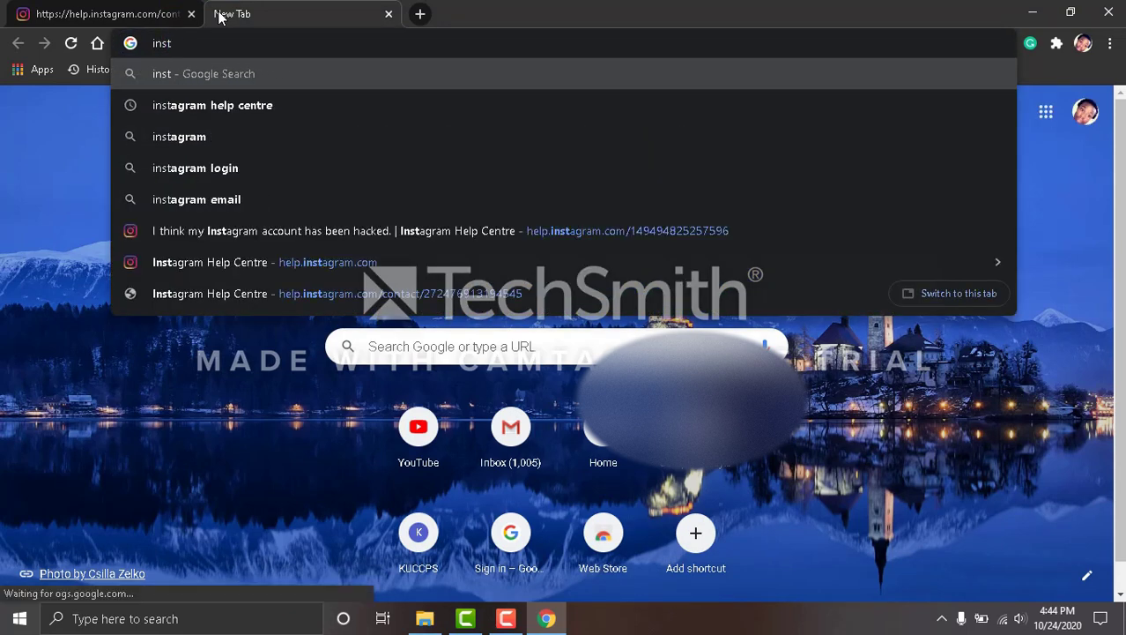
pyautogui.write('agram')
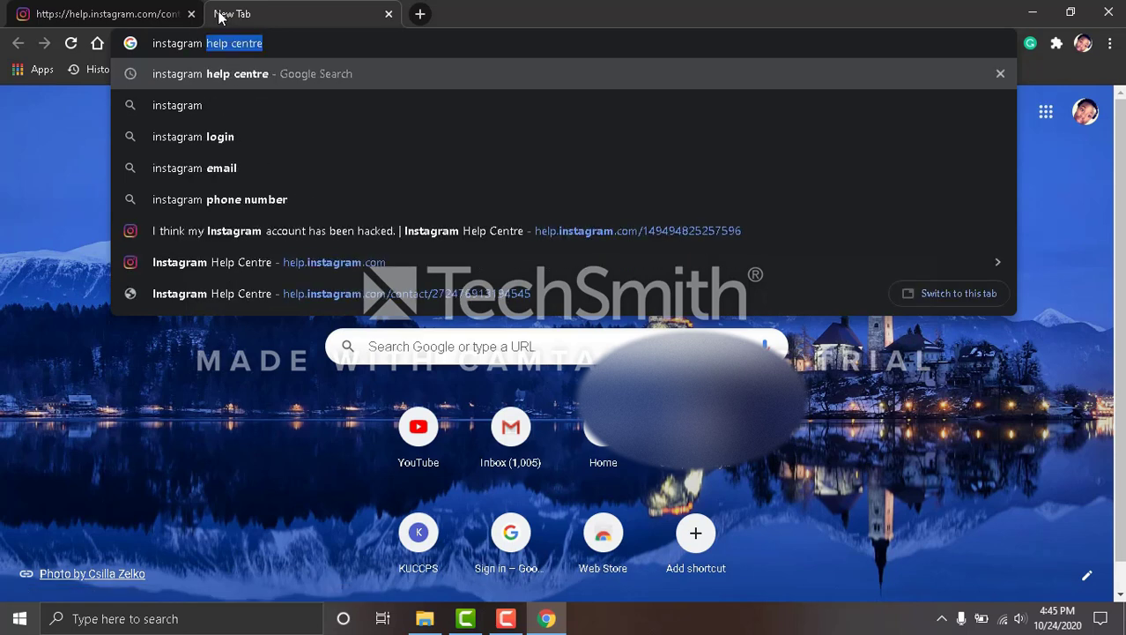
pyautogui.press('Return')
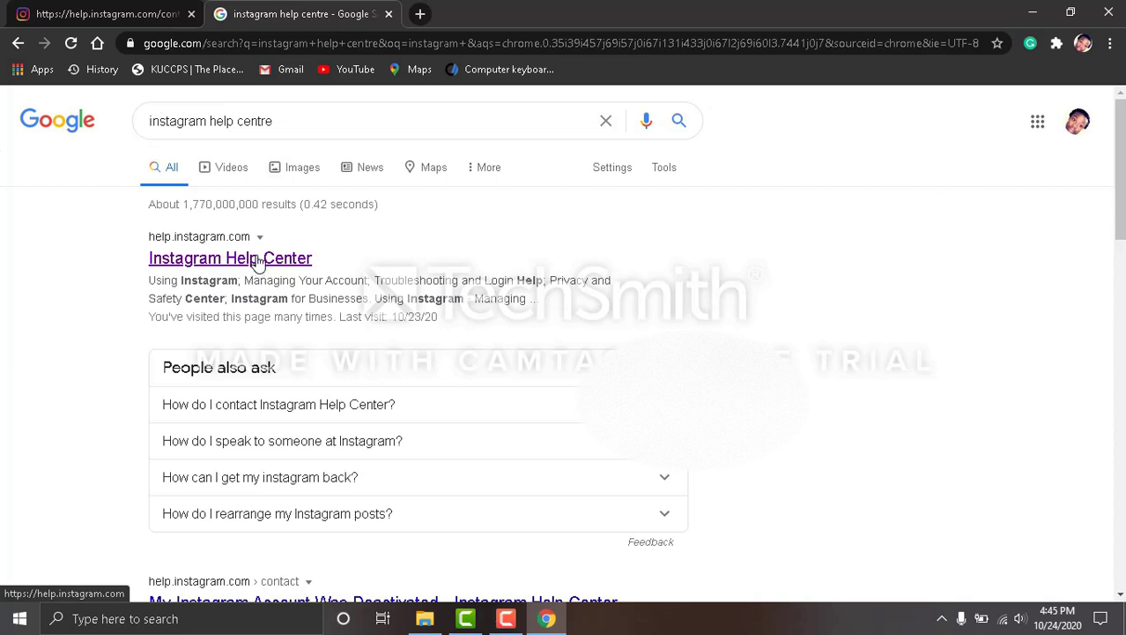
pyautogui.click(257, 261)
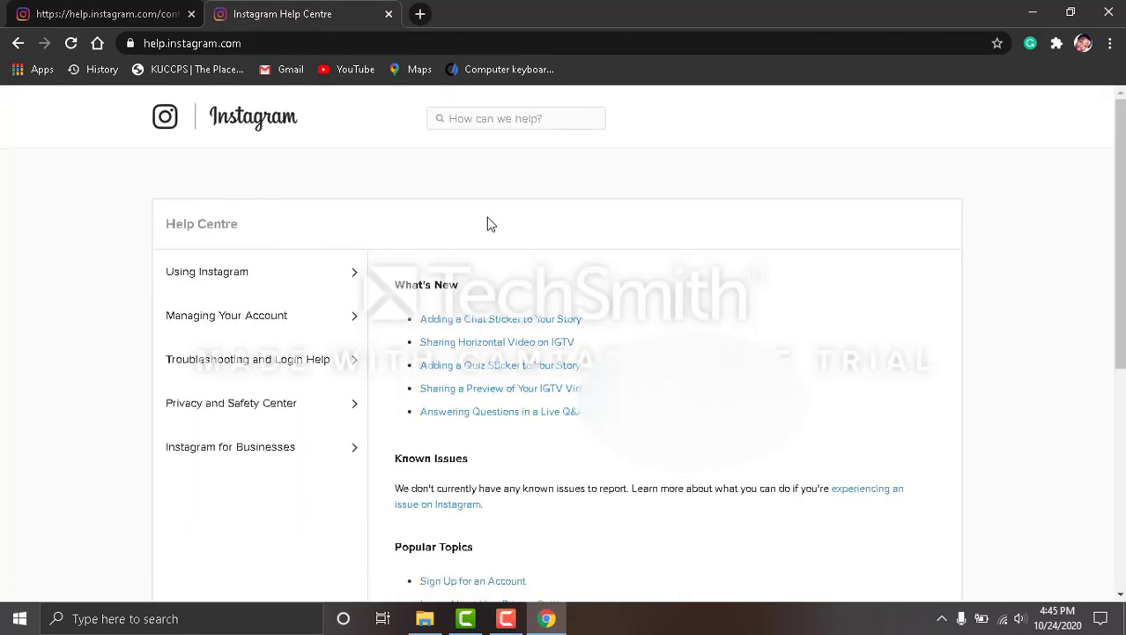
# - Search the help centre for 'hacked' and open the hacked-account article
pyautogui.click(445, 121)
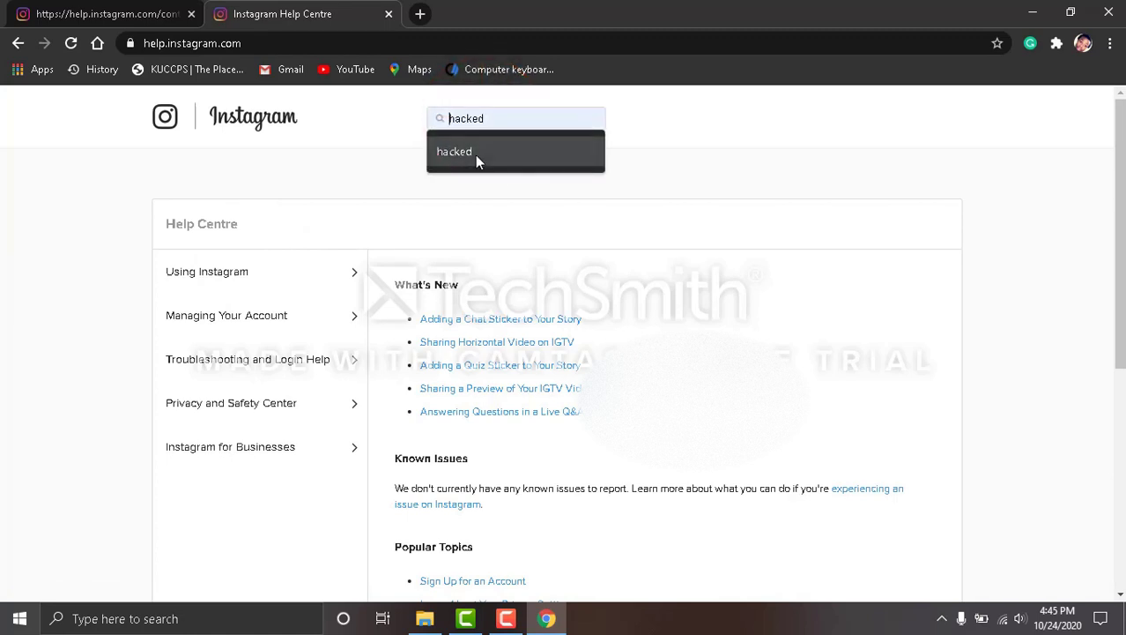
pyautogui.click(475, 154)
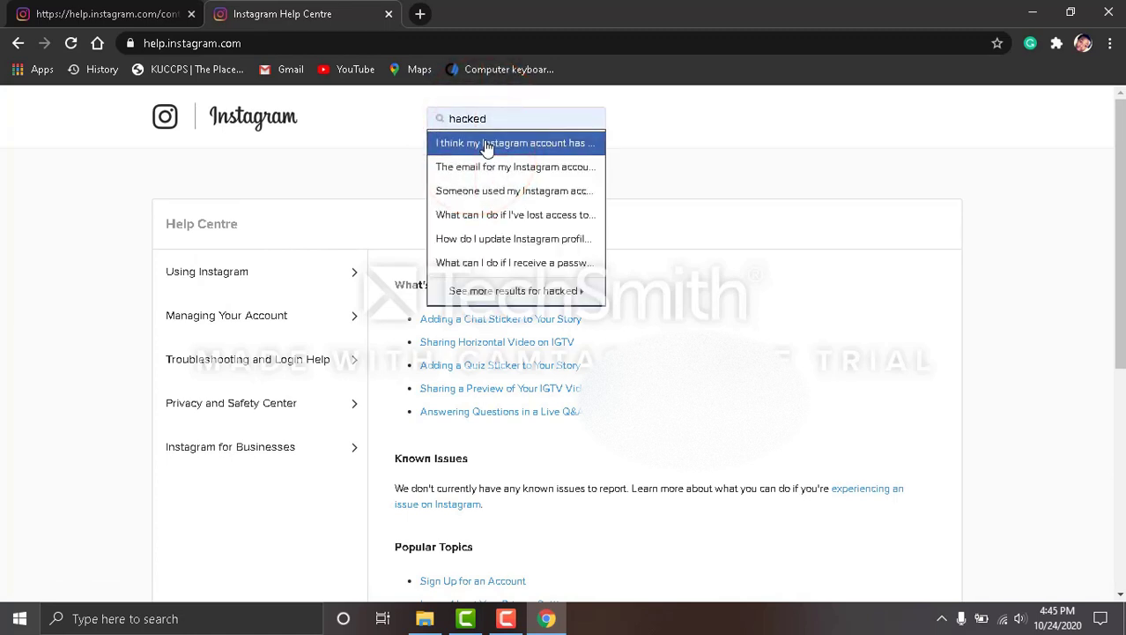
pyautogui.click(486, 144)
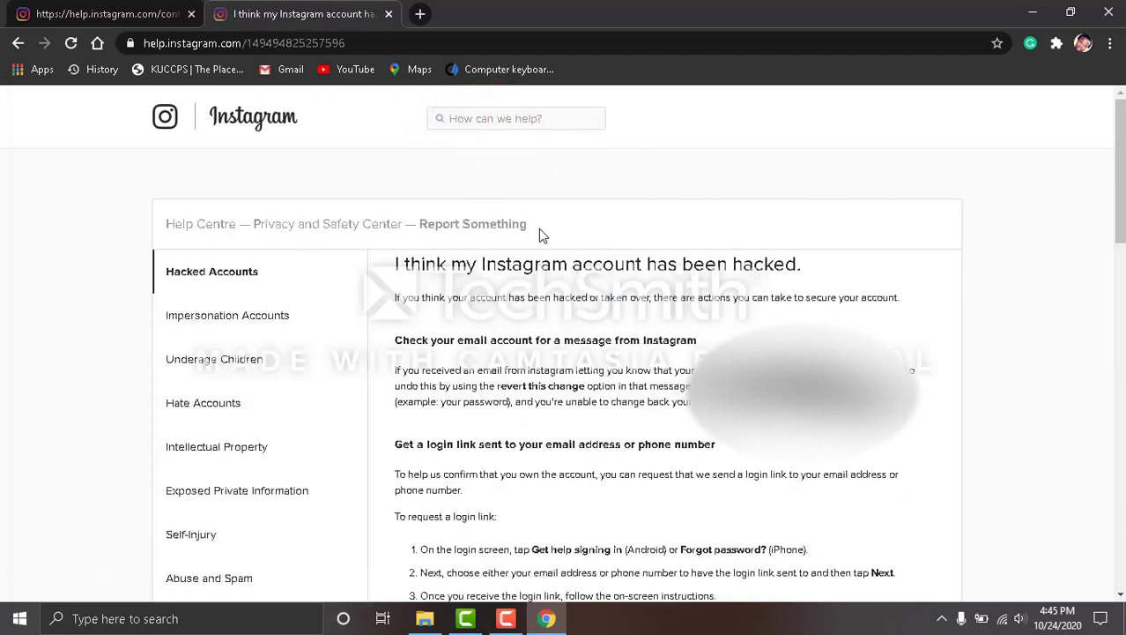
pyautogui.scroll(-15, 560, 242)
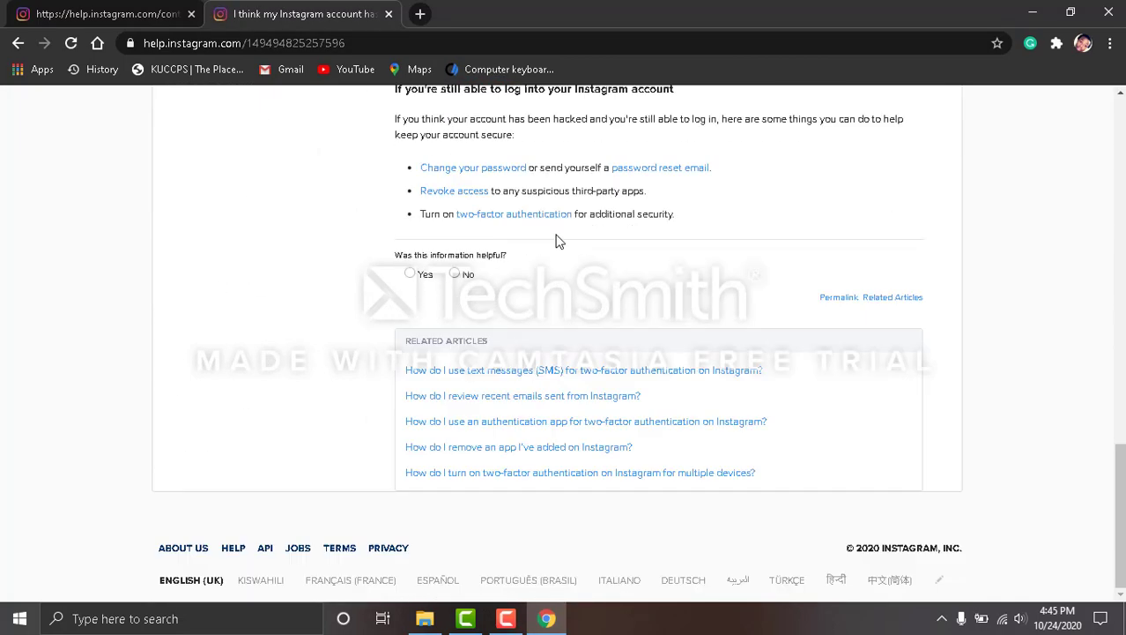
pyautogui.scroll(1, 643, 261)
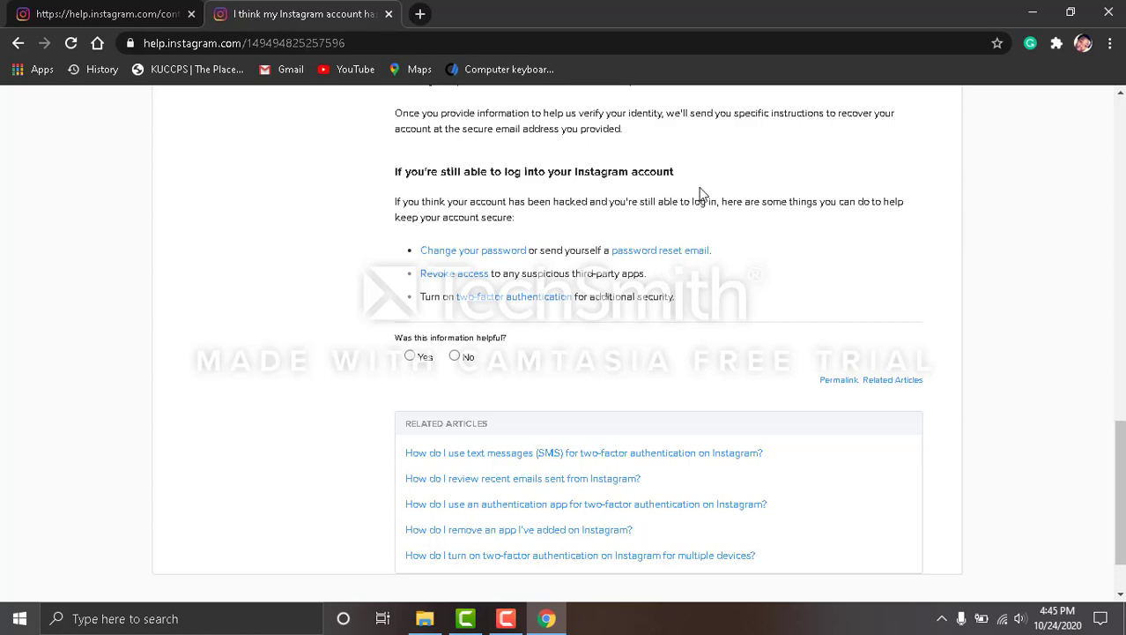
pyautogui.scroll(-2, 696, 450)
pyautogui.scroll(4, 705, 428)
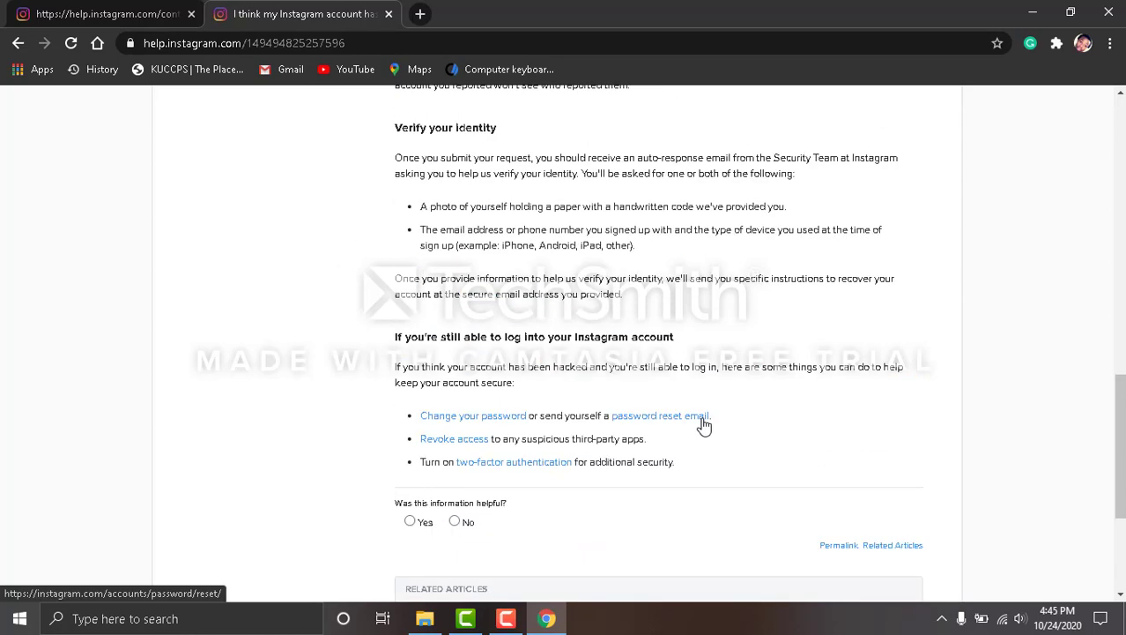
pyautogui.scroll(-4, 687, 414)
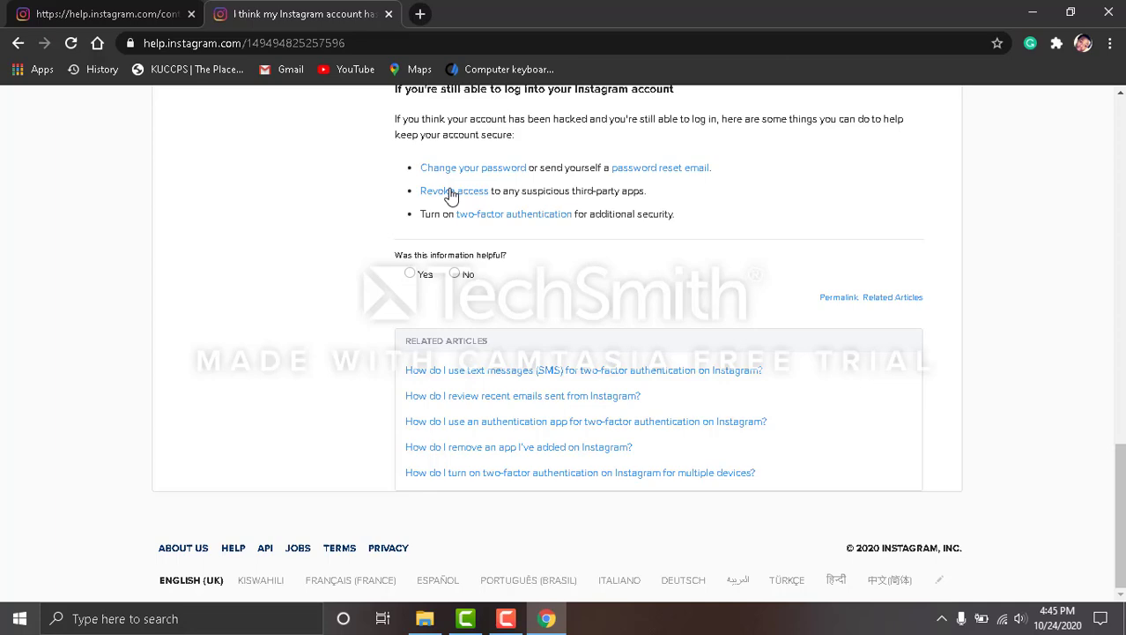
pyautogui.scroll(1, 670, 215)
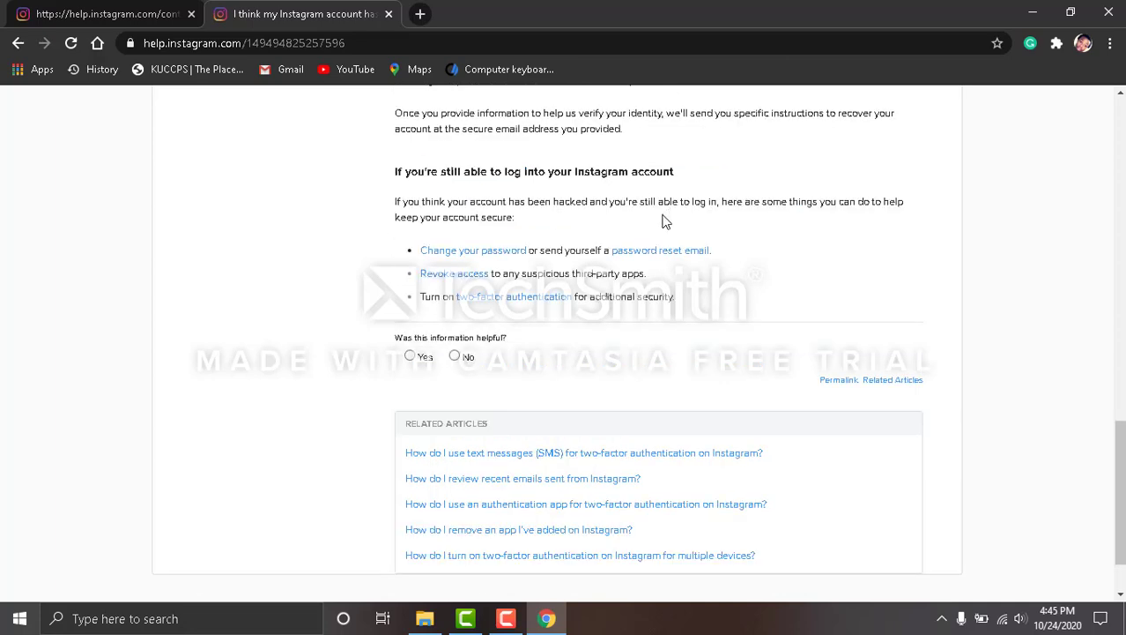
# - In a new tab, search 'chrome extensions' and open the Chrome Web Store
pyautogui.click(419, 13)
pyautogui.write('chr')
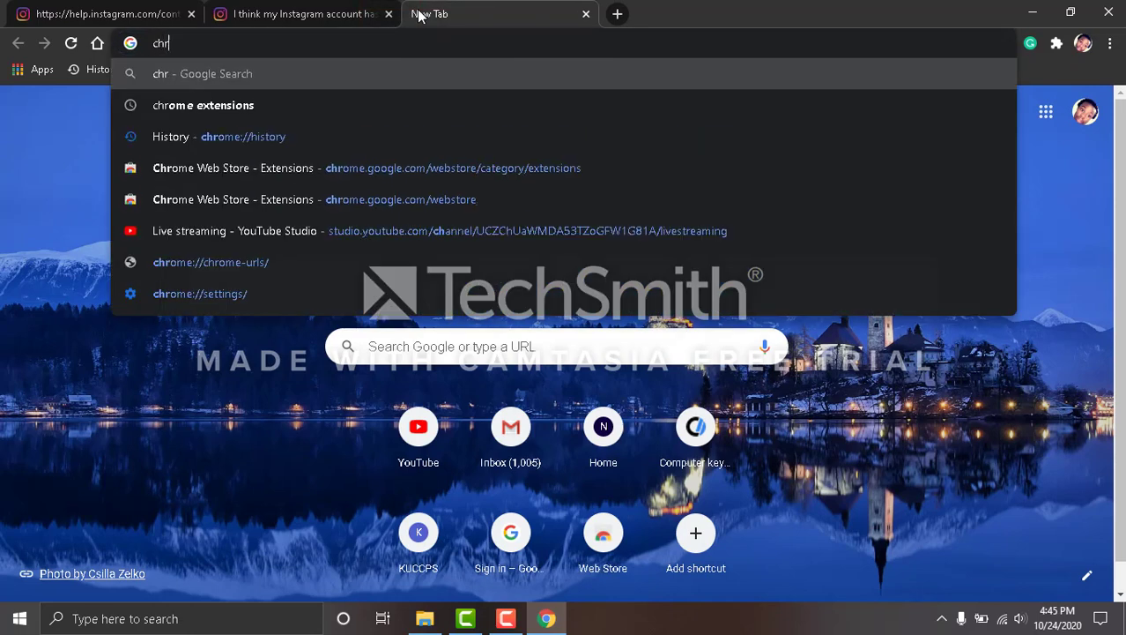
pyautogui.write('ome extensions')
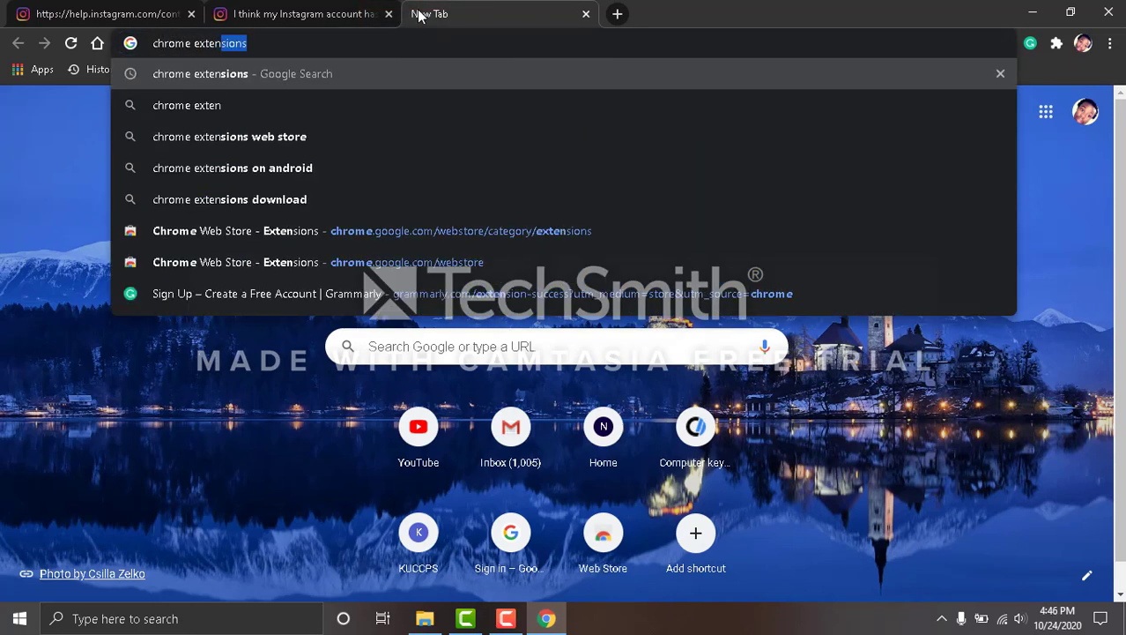
pyautogui.press('Return')
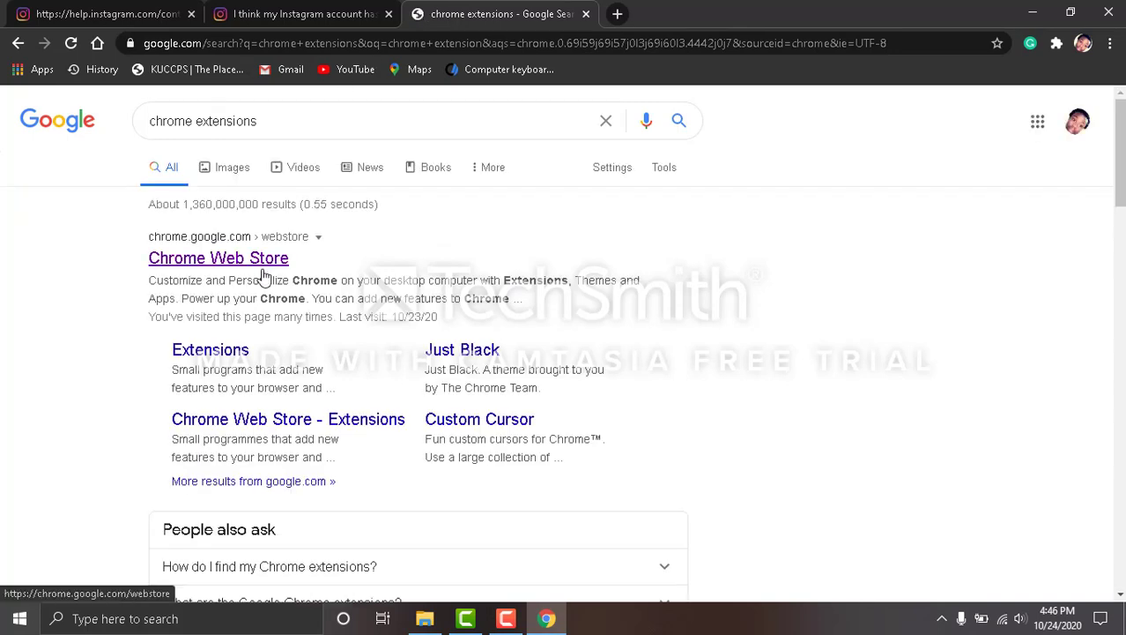
pyautogui.click(257, 257)
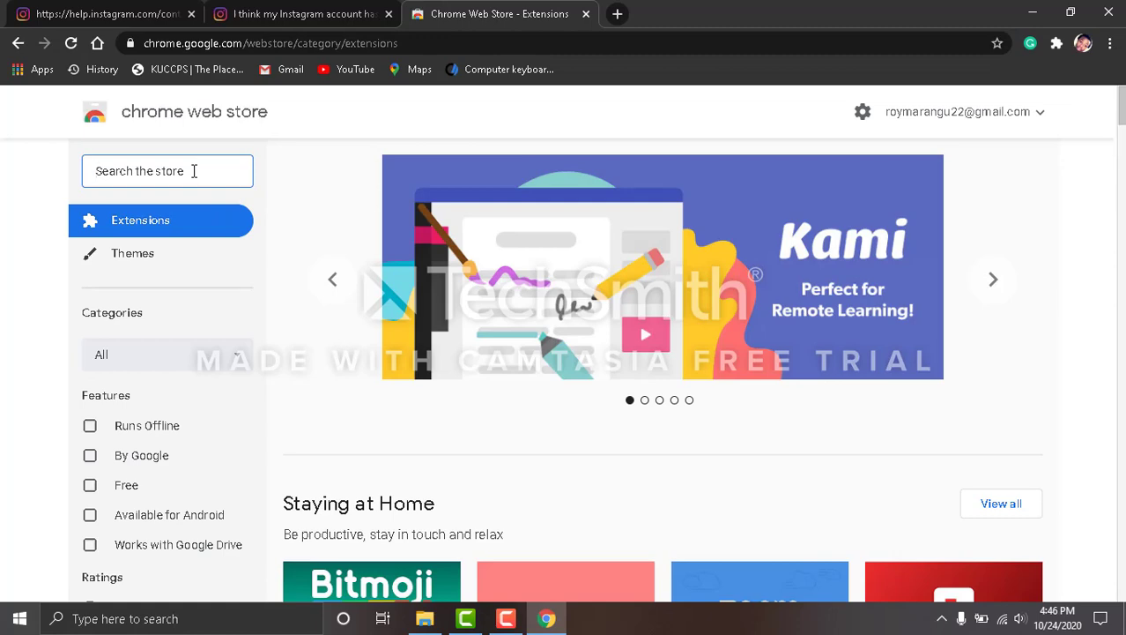
# - Search the Chrome Web Store for 'earth vpn'
pyautogui.write('eath')
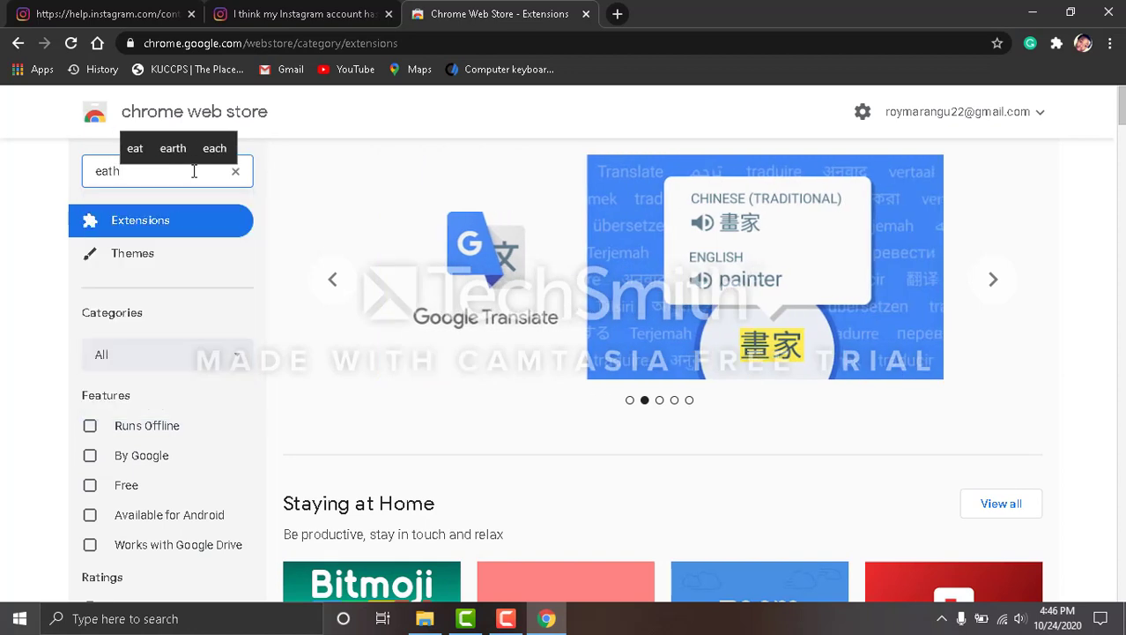
pyautogui.press('BackSpace')
pyautogui.press('BackSpace')
pyautogui.write('rt')
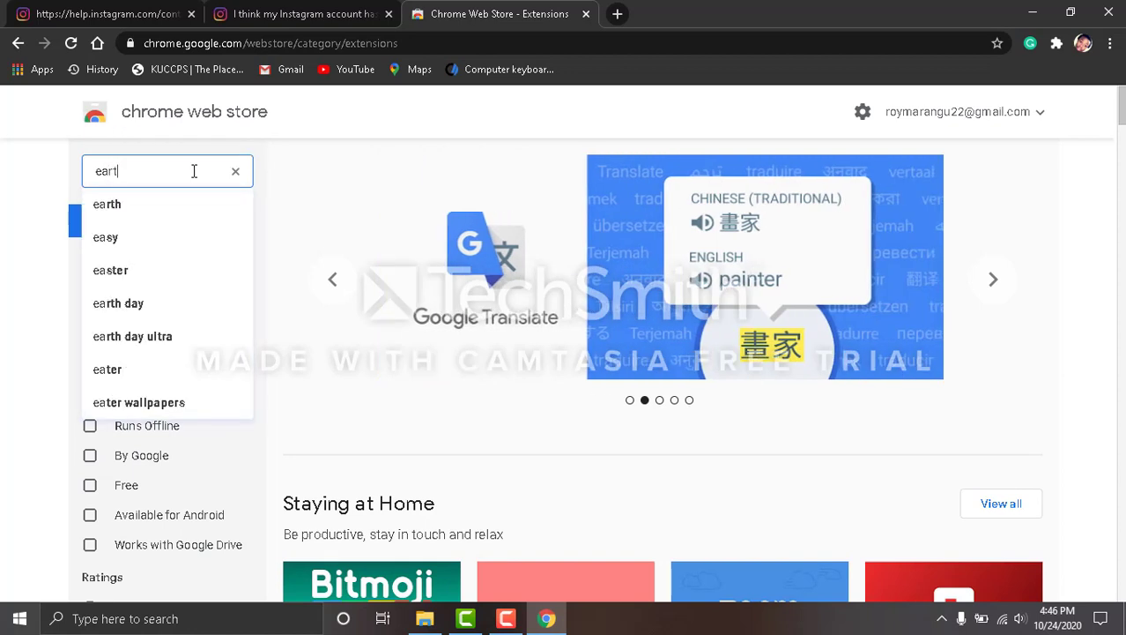
pyautogui.write('h vpn')
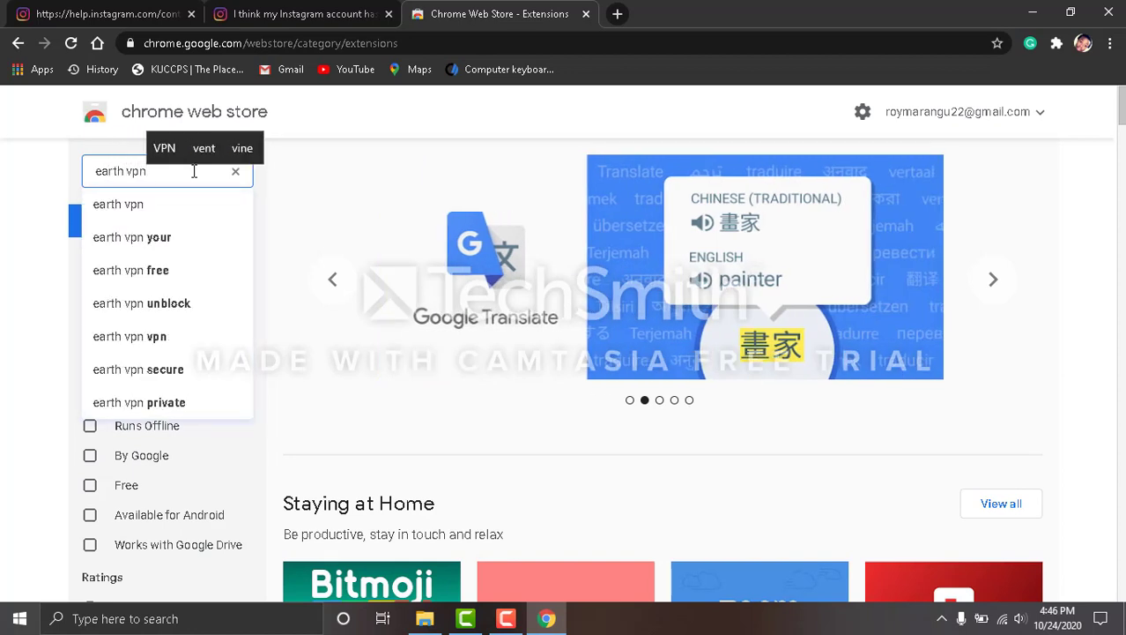
pyautogui.press('Return')
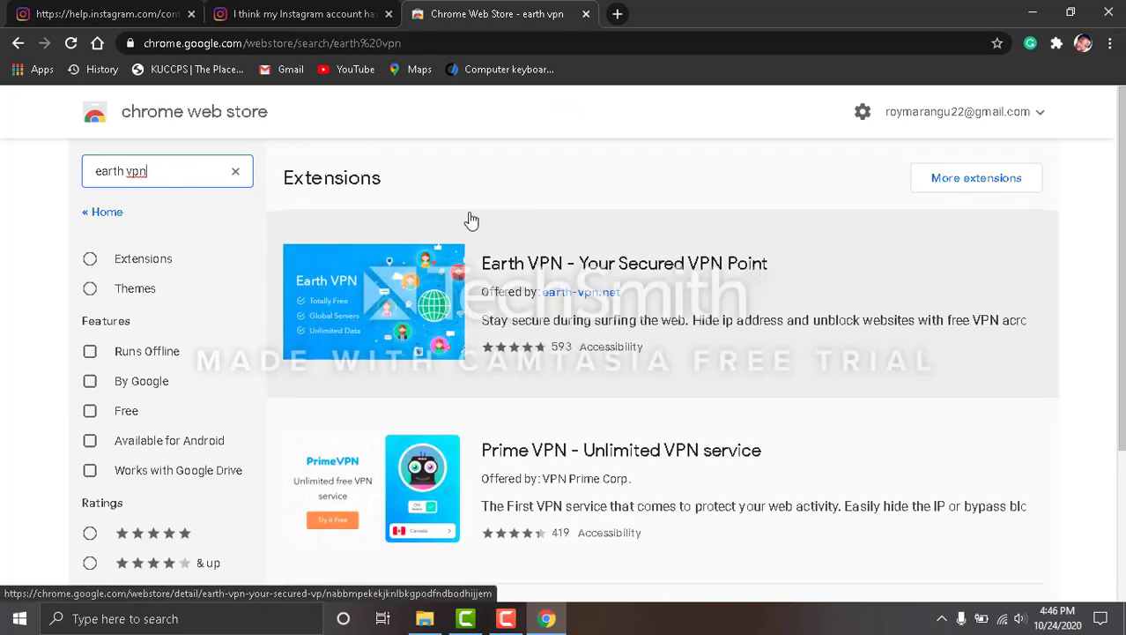
# - Add the Earth VPN - Your Secured VPN Point extension to Chrome and close its install page
pyautogui.click(508, 265)
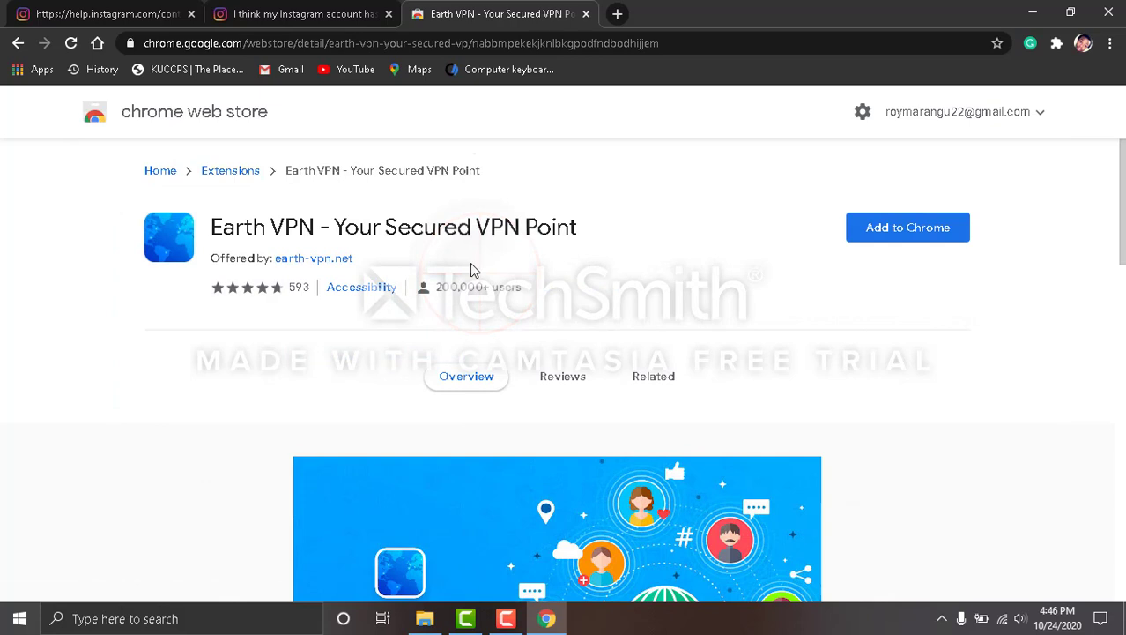
pyautogui.click(877, 231)
pyautogui.click(585, 185)
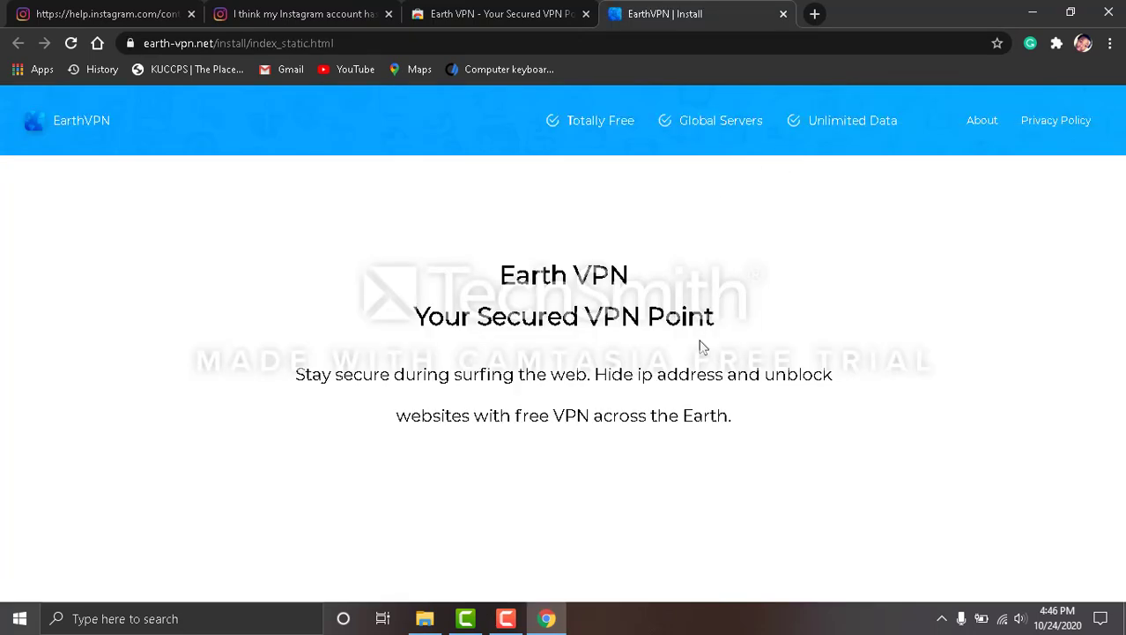
pyautogui.click(783, 14)
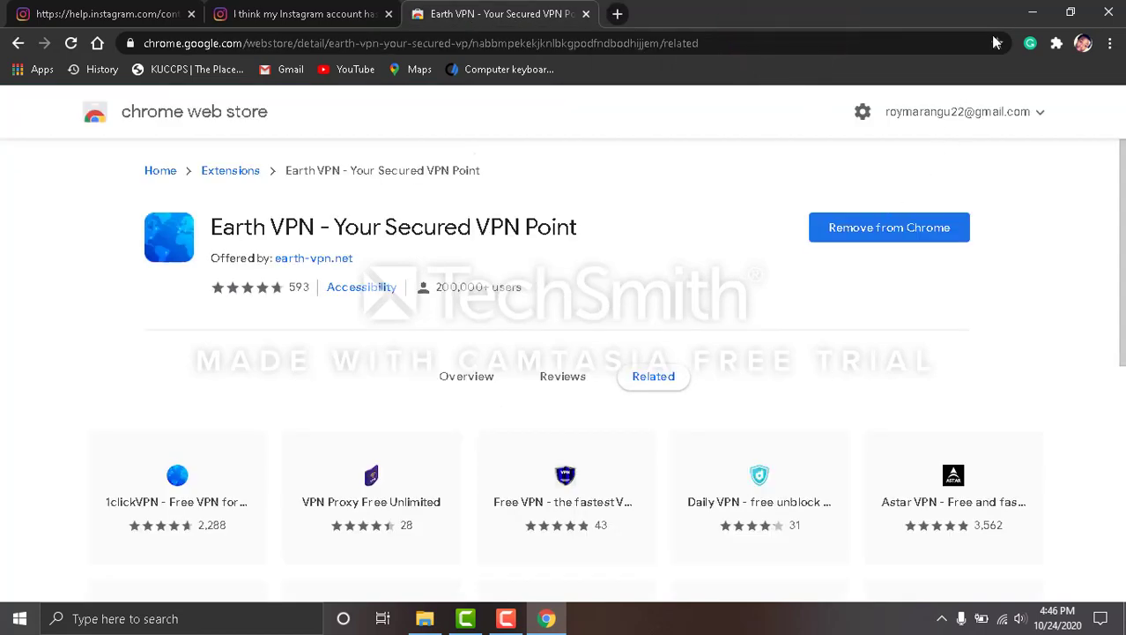
# - Pin Earth VPN to the toolbar from the Extensions menu
pyautogui.click(1056, 43)
pyautogui.click(743, 165)
pyautogui.click(1056, 43)
pyautogui.click(753, 193)
pyautogui.click(1056, 43)
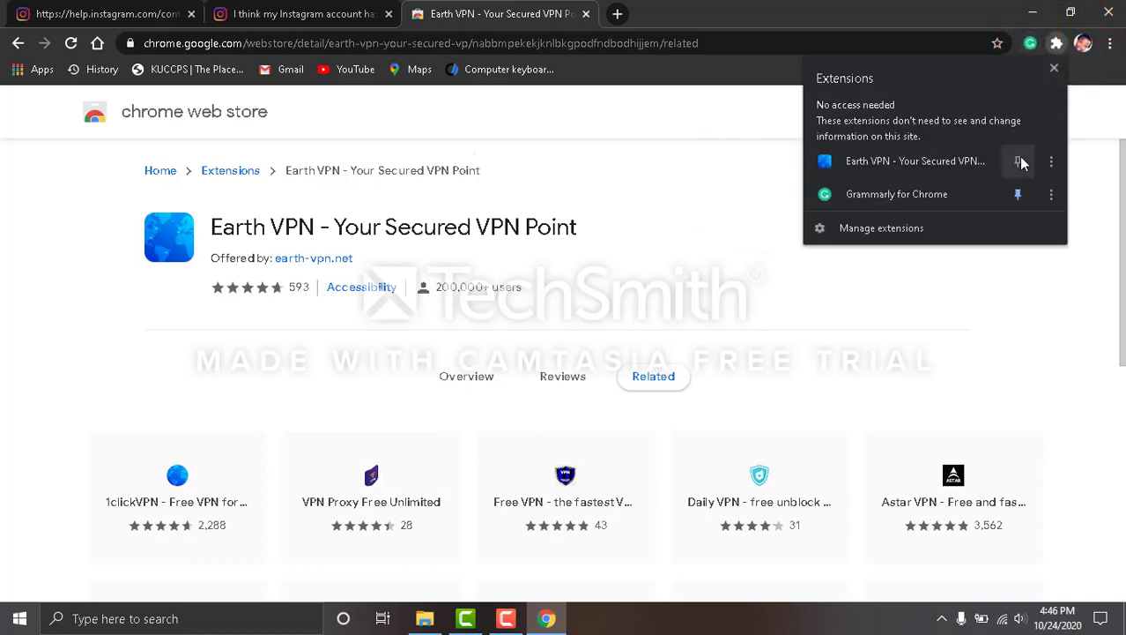
pyautogui.click(1018, 164)
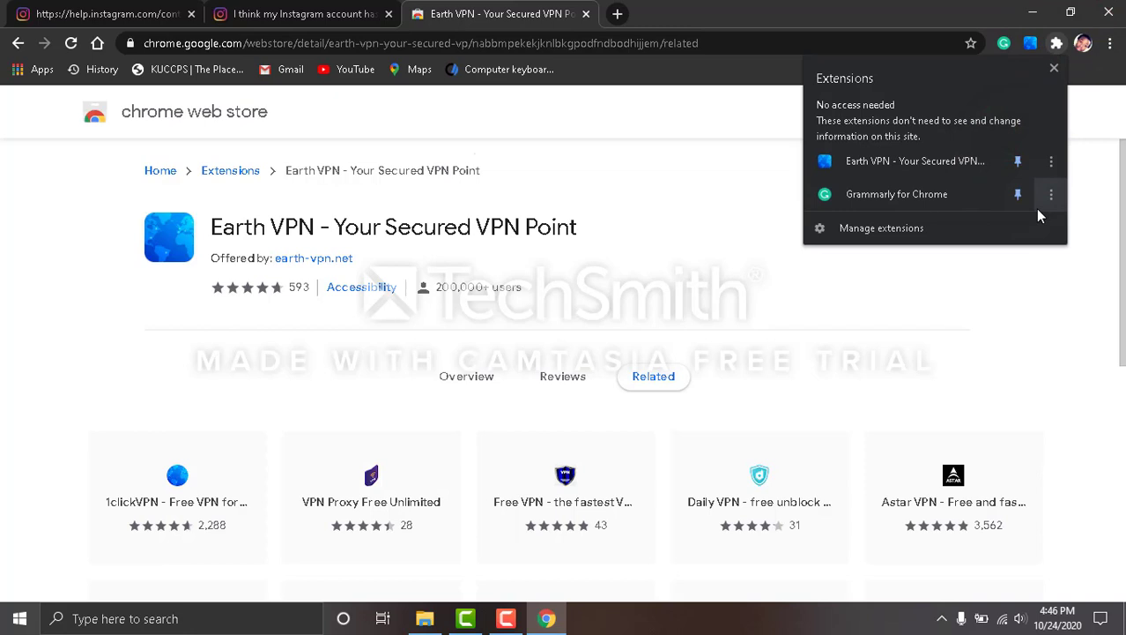
pyautogui.click(896, 363)
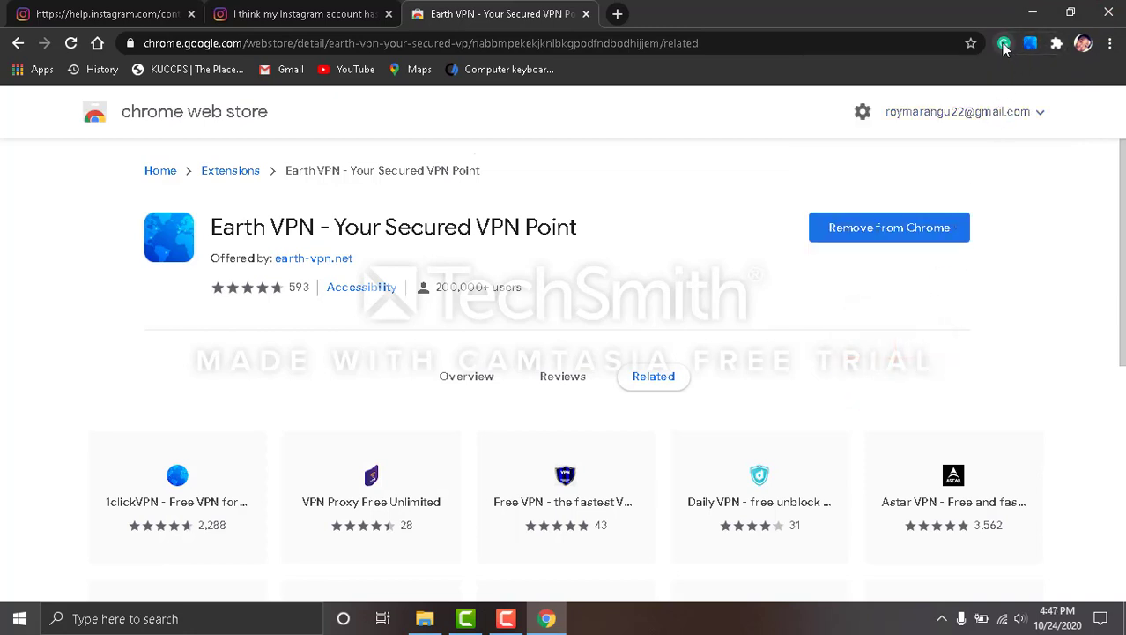
# - In the Earth VPN popup, pick United States from the Locations list and close the popup
pyautogui.click(1036, 47)
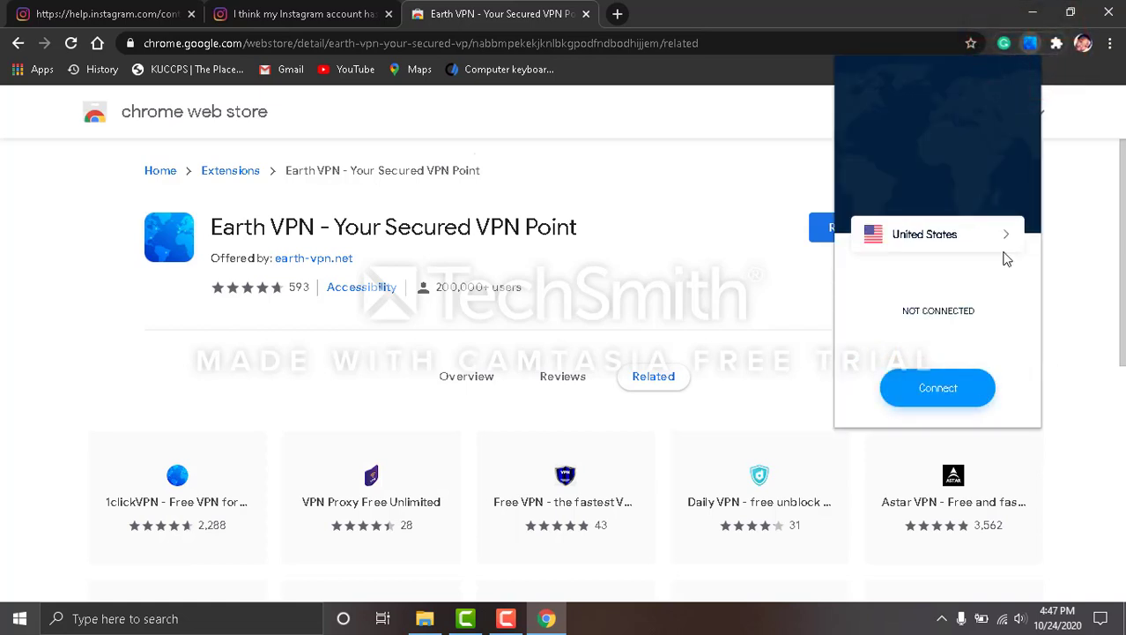
pyautogui.click(1006, 236)
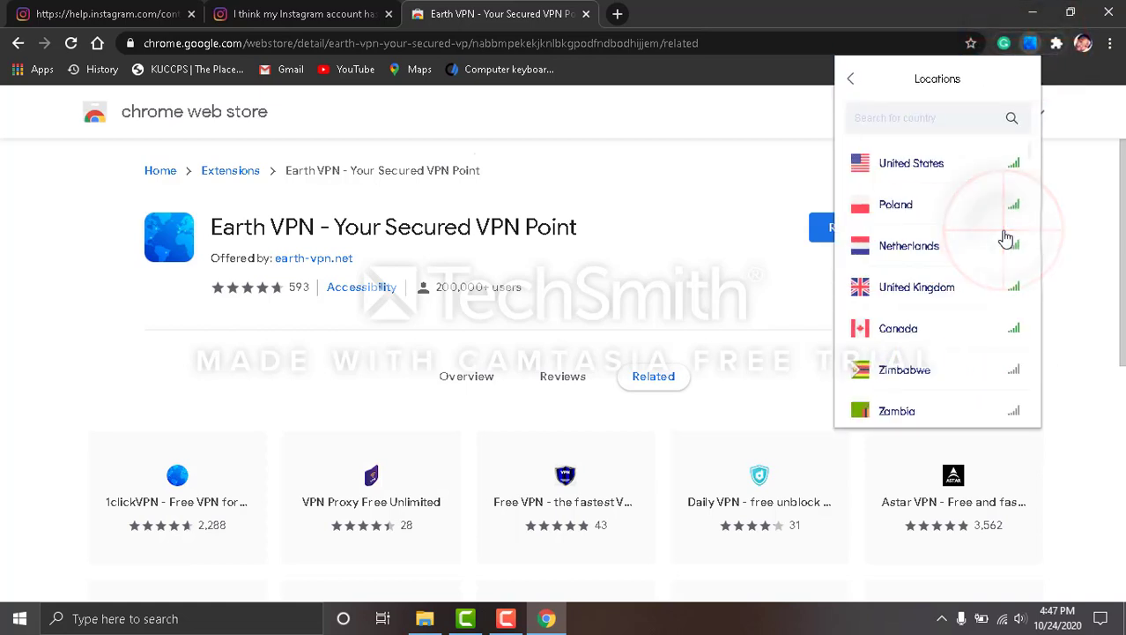
pyautogui.scroll(-4, 961, 256)
pyautogui.scroll(-2, 976, 253)
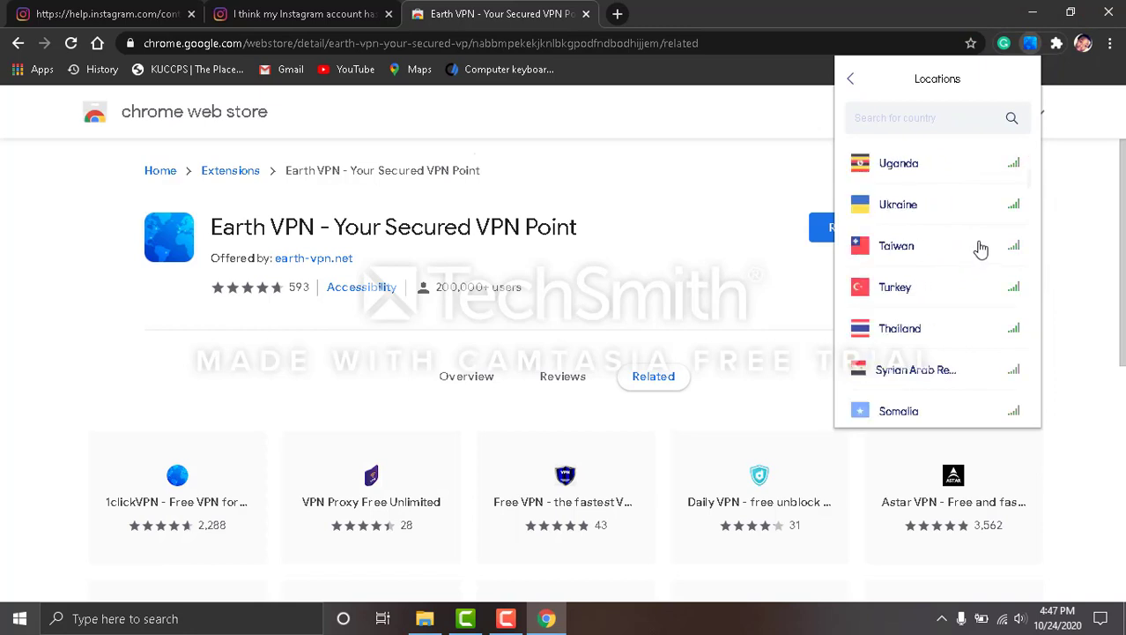
pyautogui.scroll(-20, 985, 244)
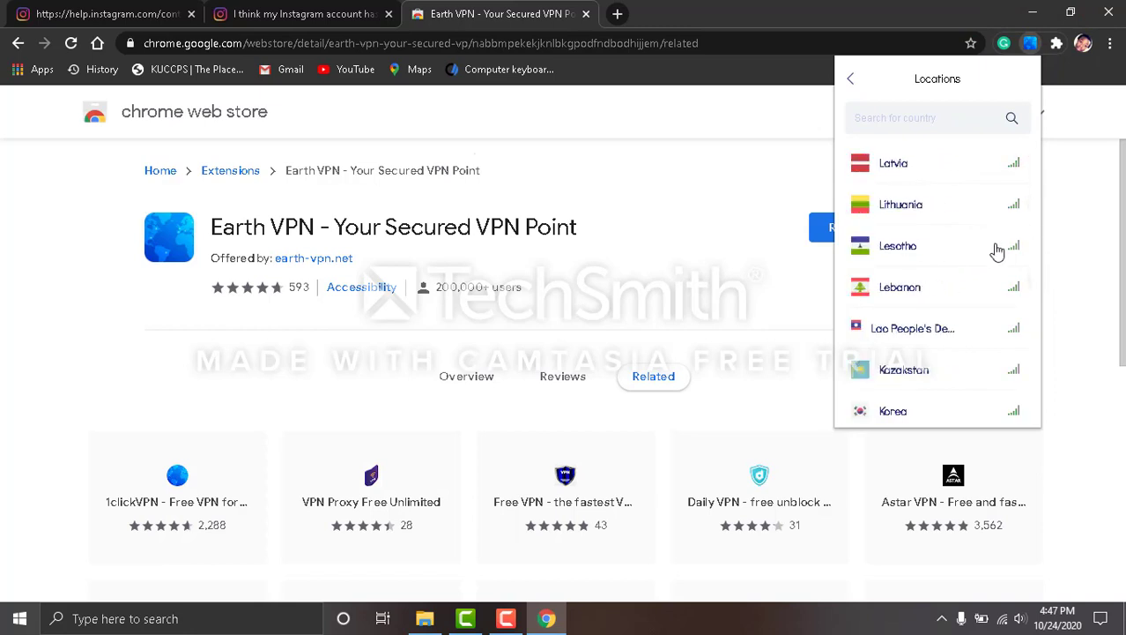
pyautogui.scroll(-10, 979, 275)
pyautogui.scroll(10, 975, 276)
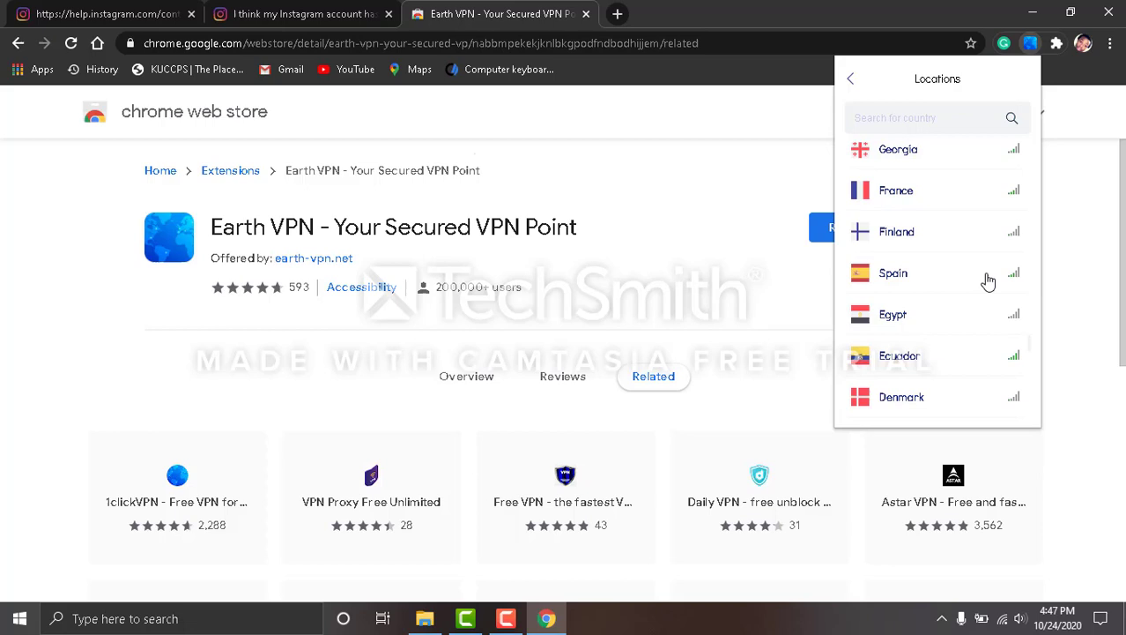
pyautogui.scroll(10, 973, 277)
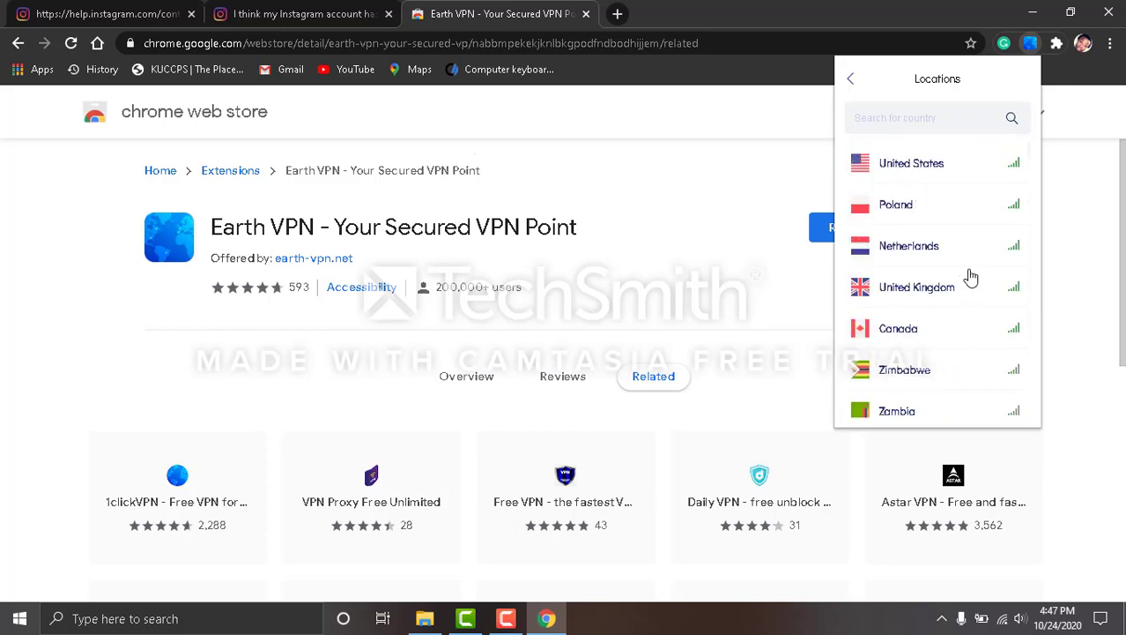
pyautogui.click(939, 162)
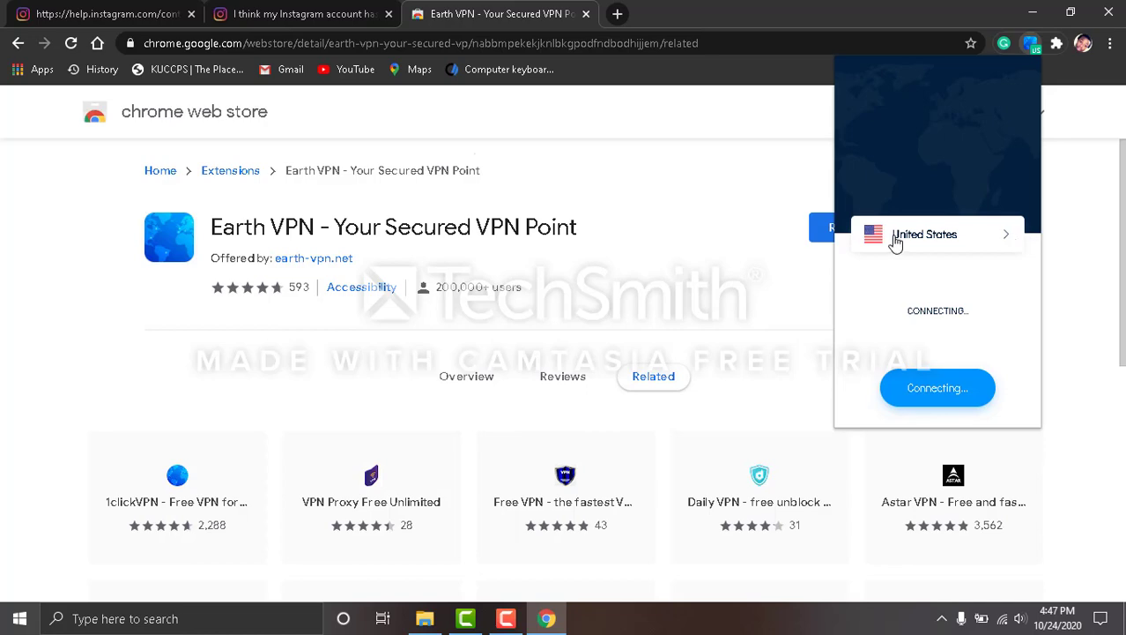
pyautogui.click(661, 256)
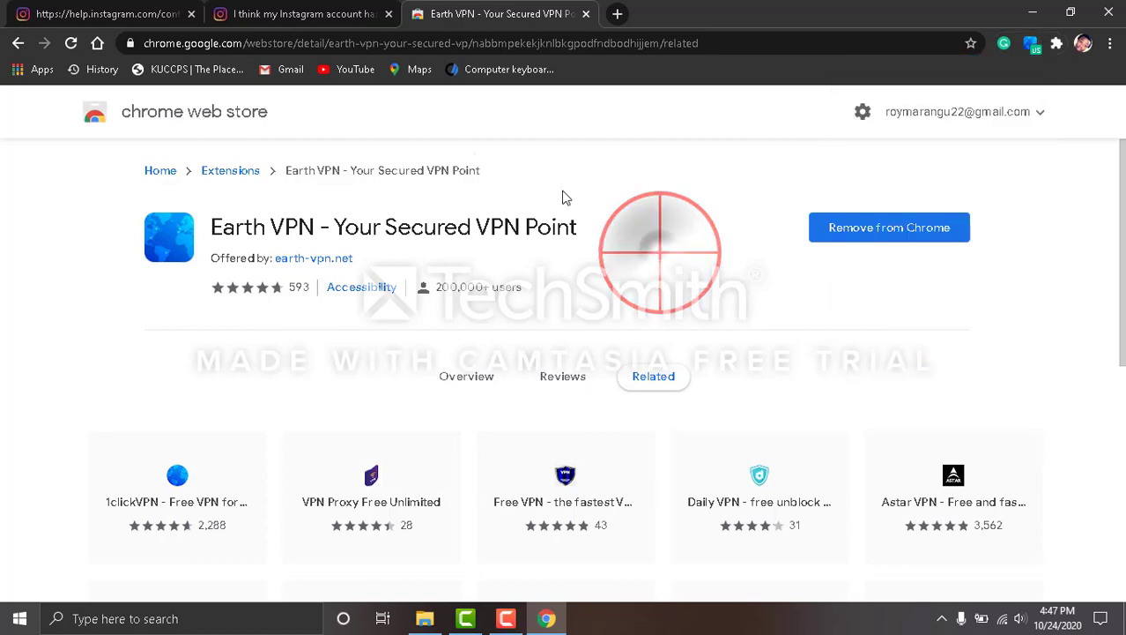
# - In a new tab, search 'instagram help centre' and open the Instagram Help Center result
pyautogui.click(617, 14)
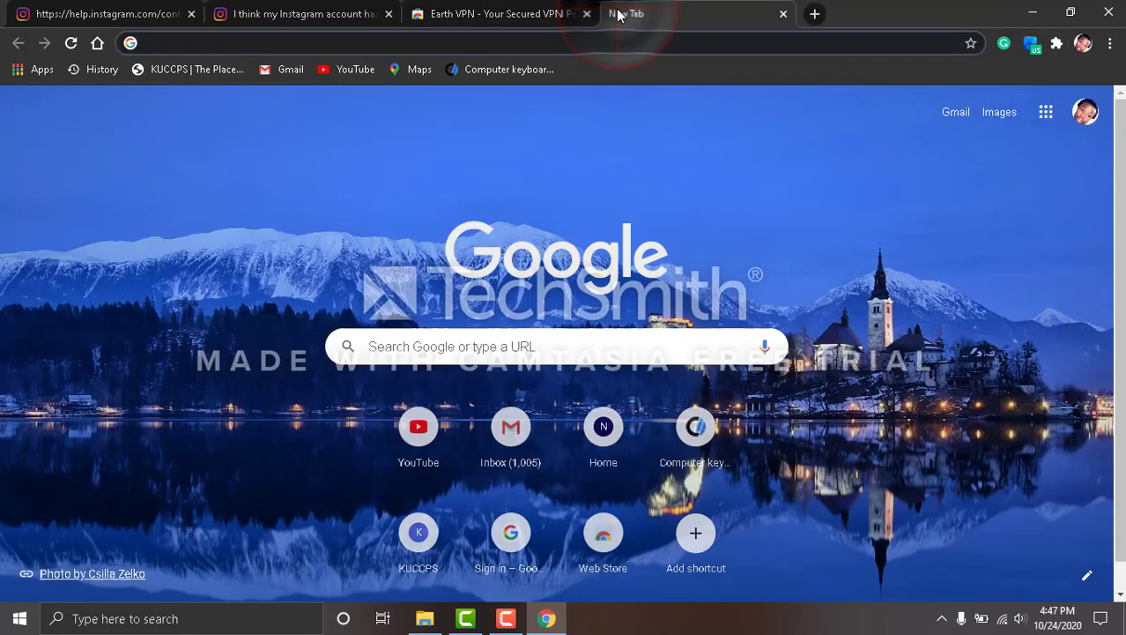
pyautogui.write('in')
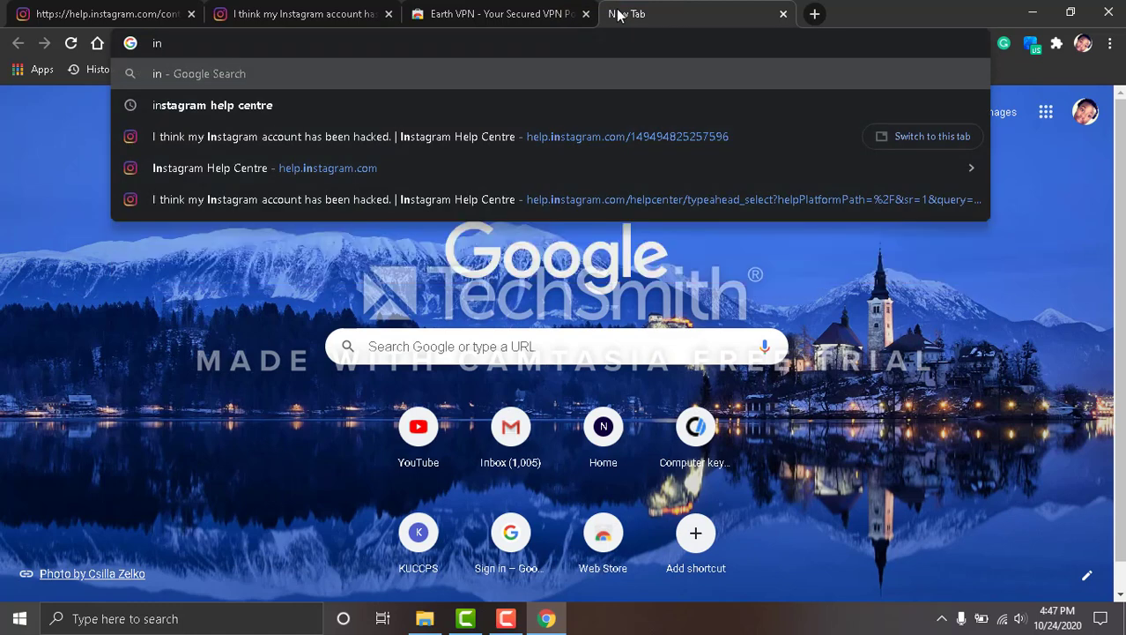
pyautogui.write('stagram help ')
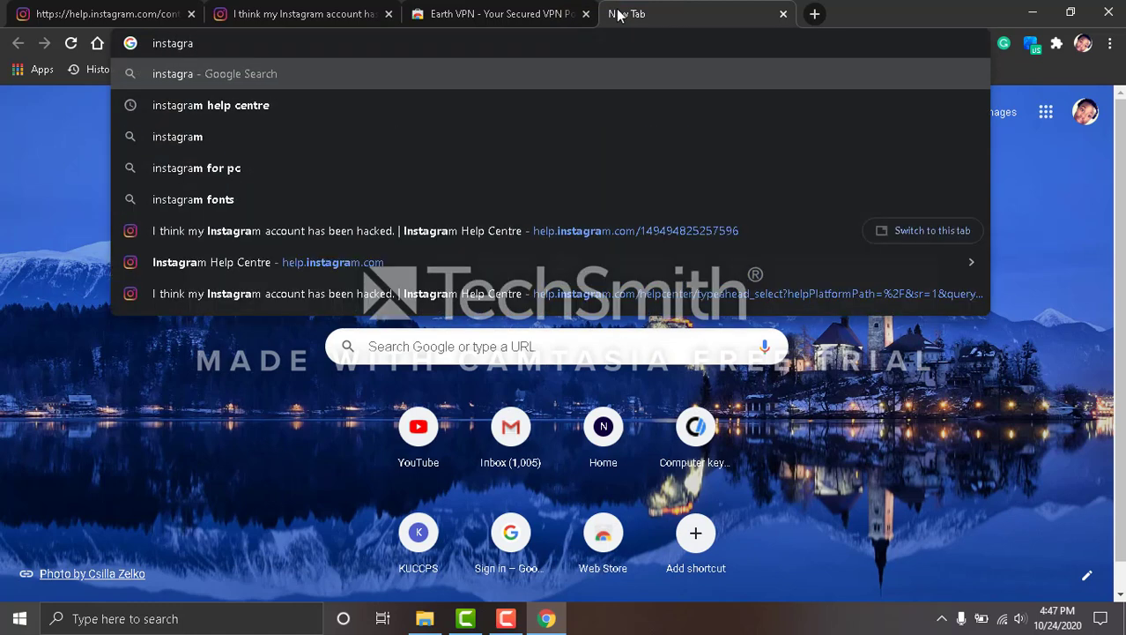
pyautogui.write('centre')
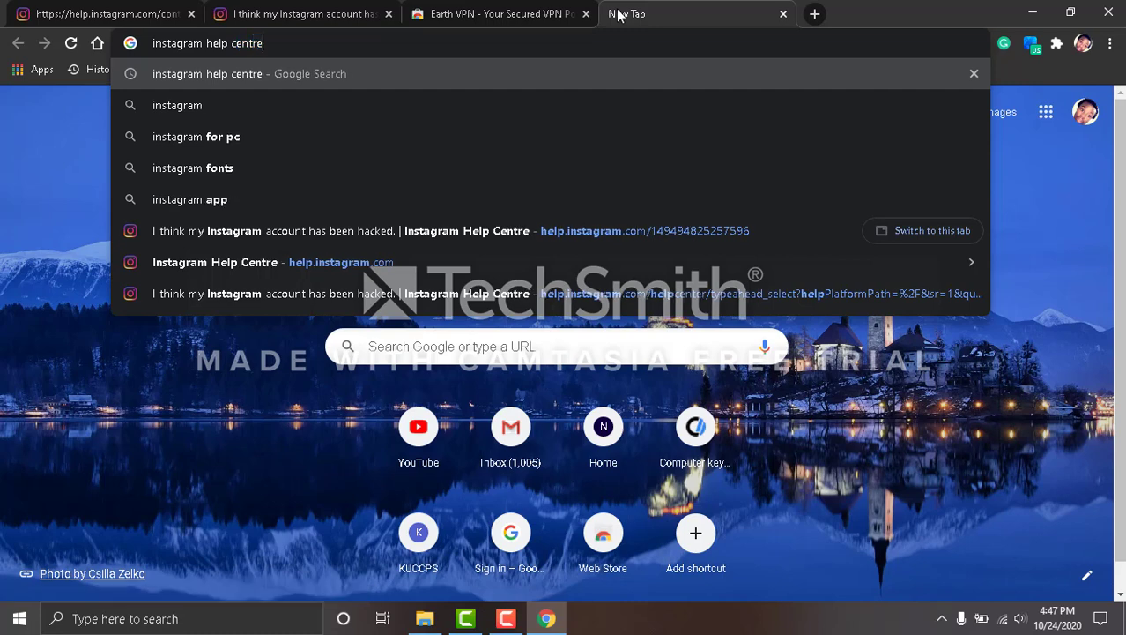
pyautogui.press('Return')
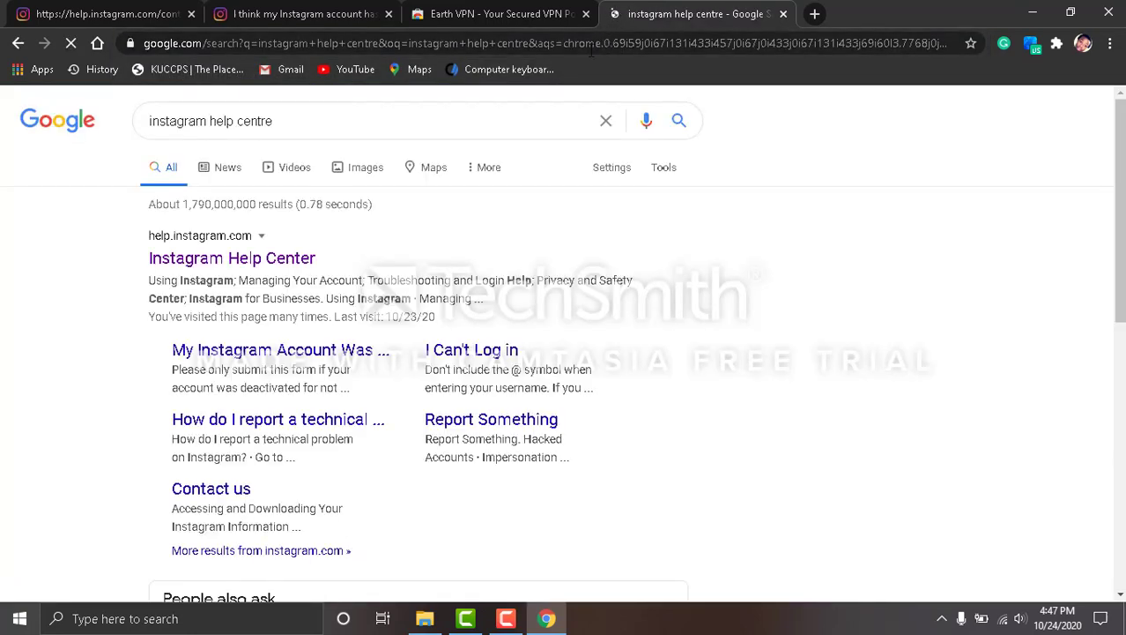
pyautogui.click(264, 261)
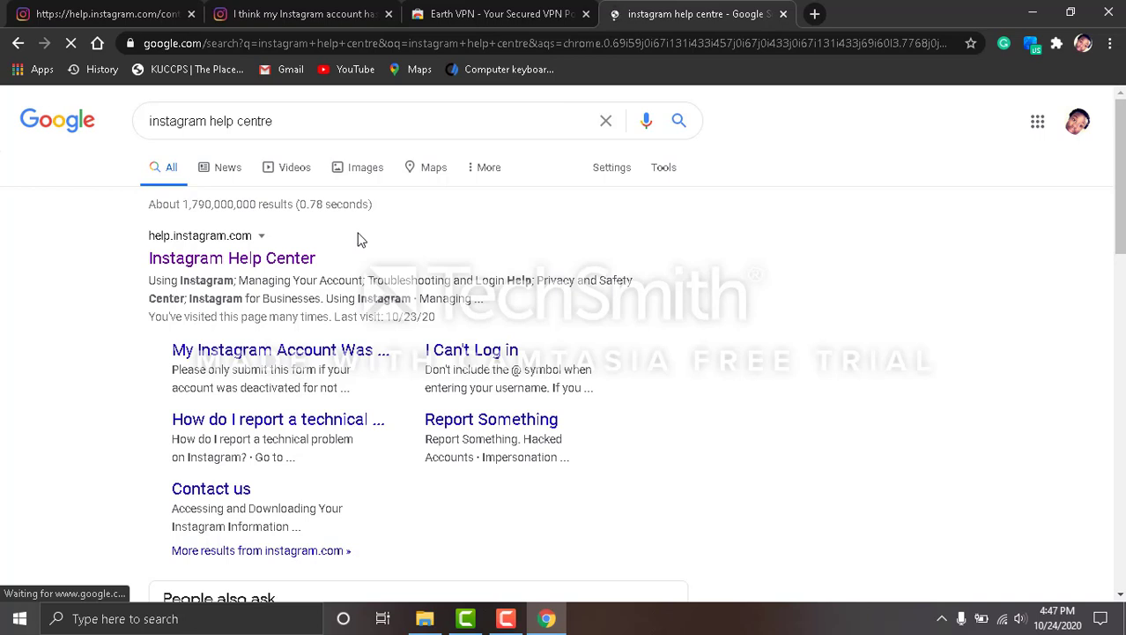
pyautogui.click(199, 259)
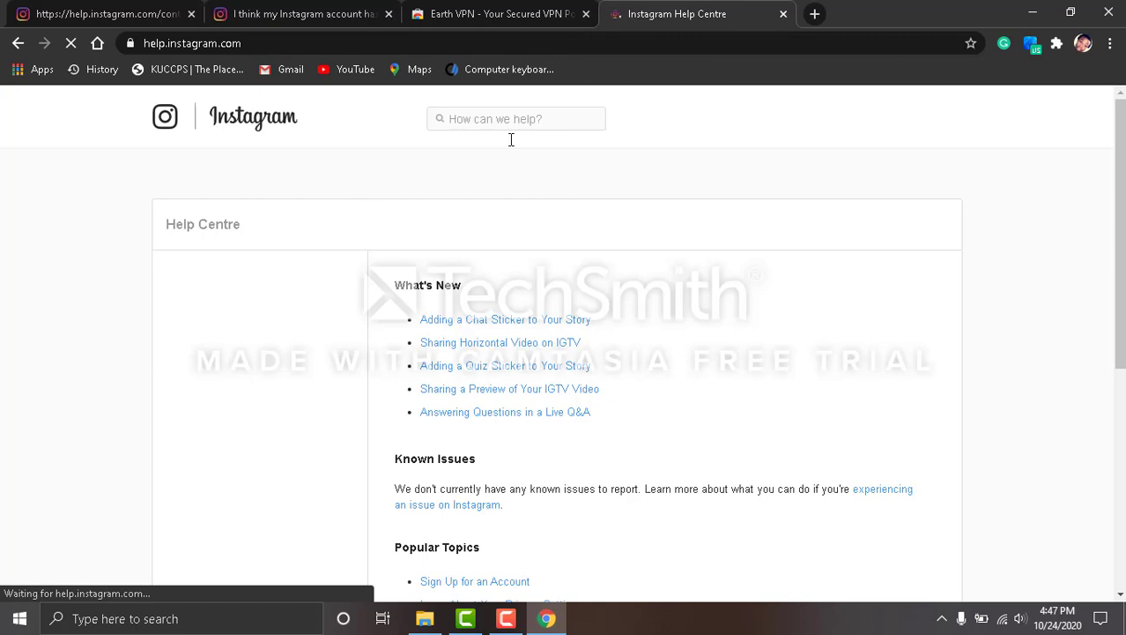
# - Search the help centre for 'hacked' and open 'I think my Instagram account has been hacked'
pyautogui.click(472, 120)
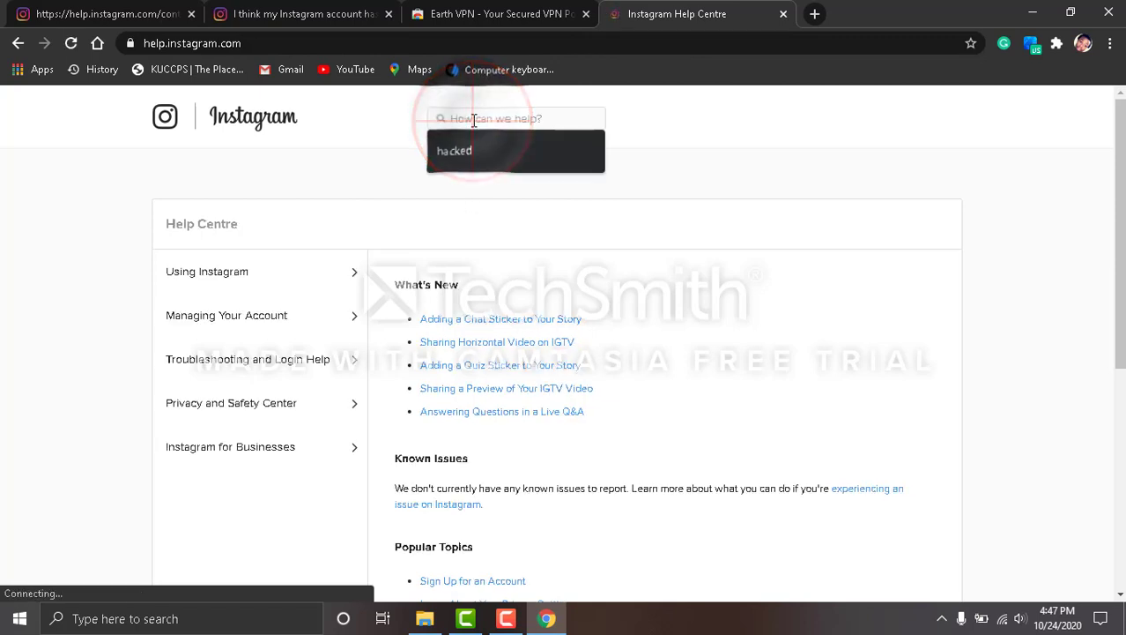
pyautogui.click(484, 159)
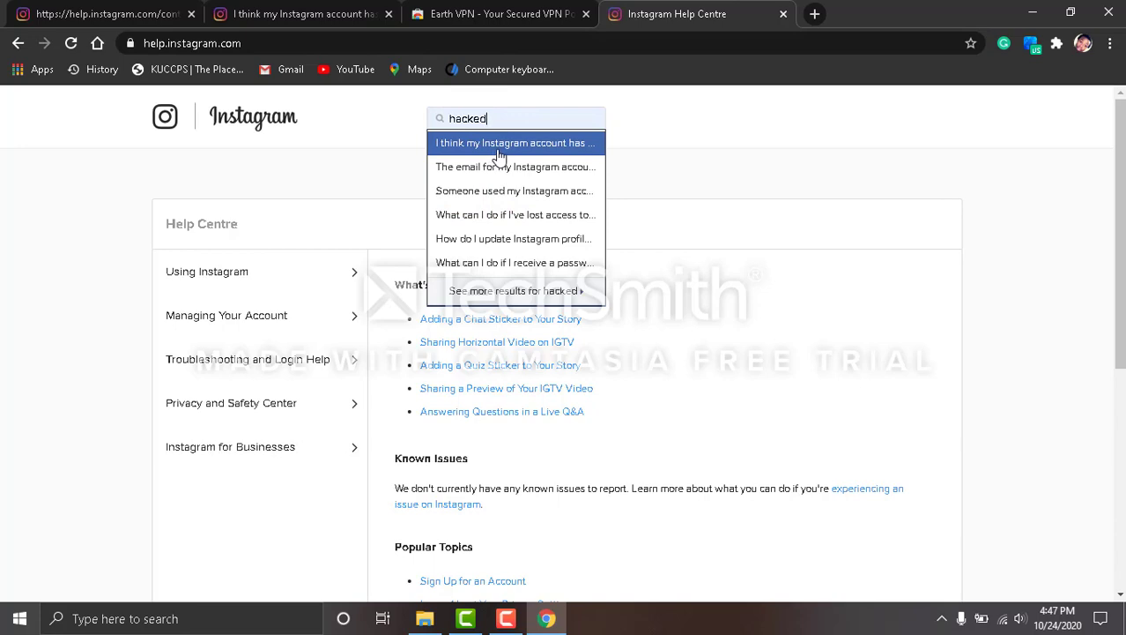
pyautogui.click(533, 151)
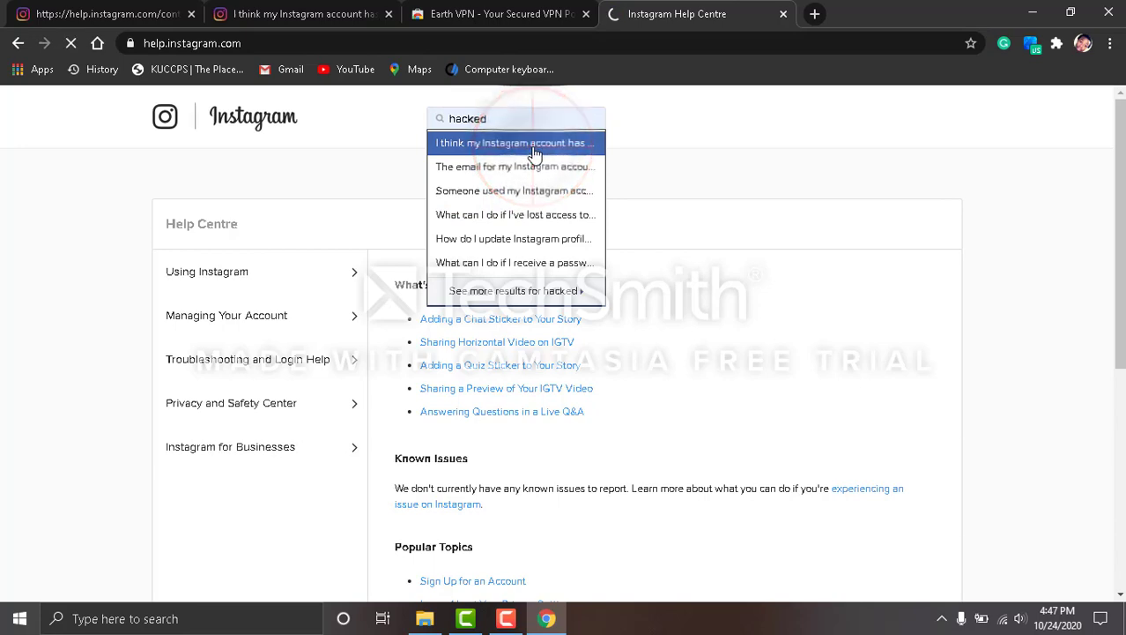
pyautogui.click(533, 152)
# - Follow the article's 'hear more about your experience' link to the login support form
pyautogui.scroll(-6, 555, 194)
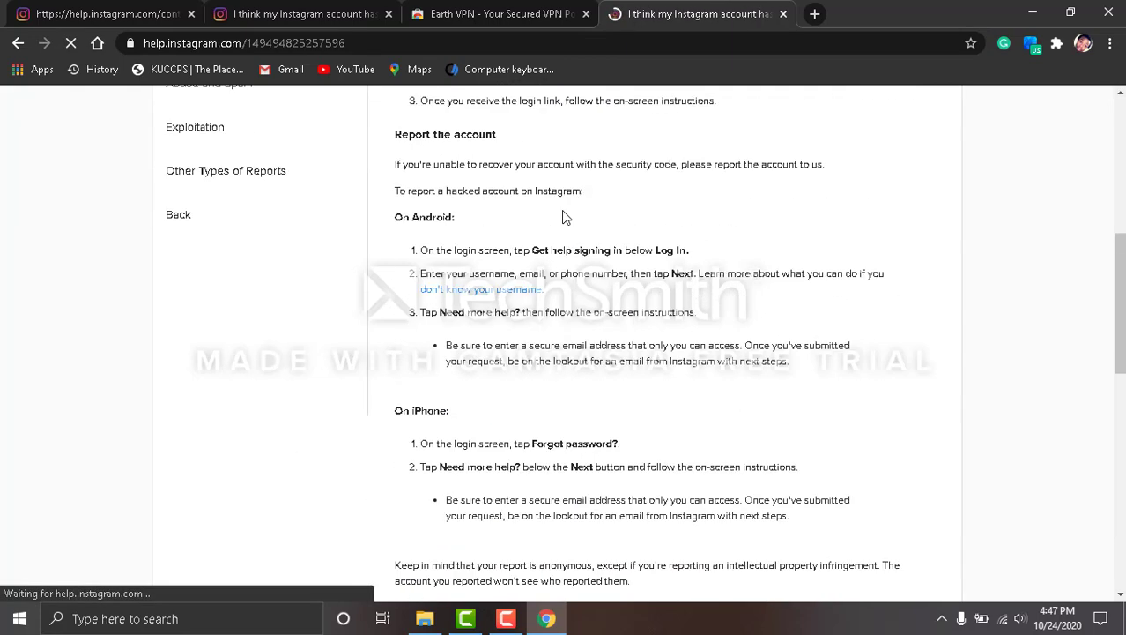
pyautogui.scroll(-10, 565, 216)
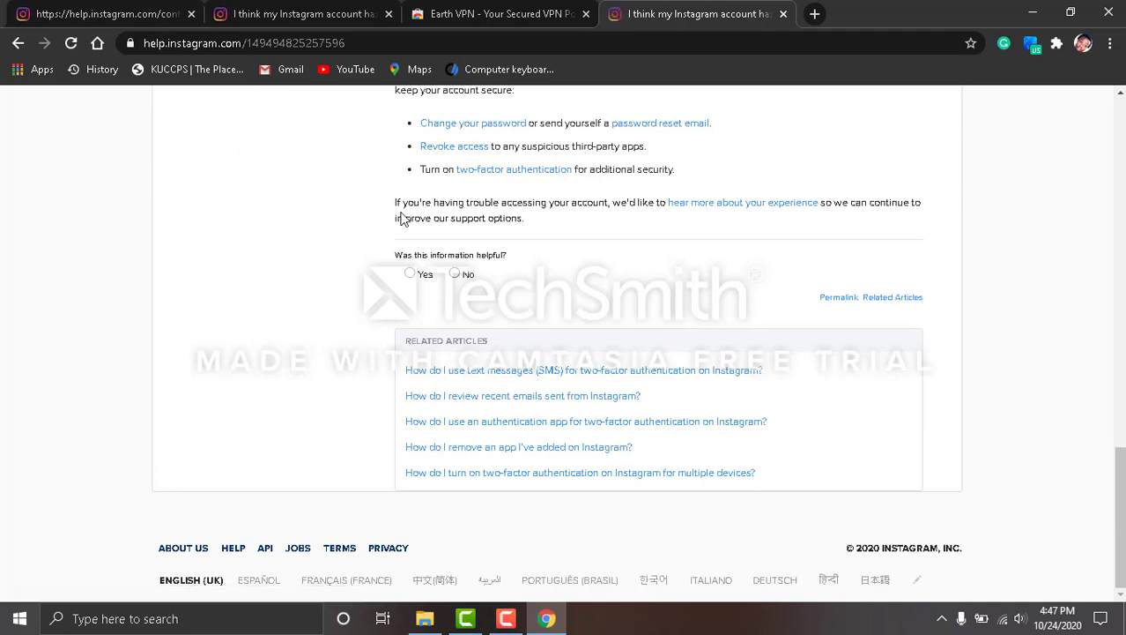
pyautogui.scroll(1, 507, 221)
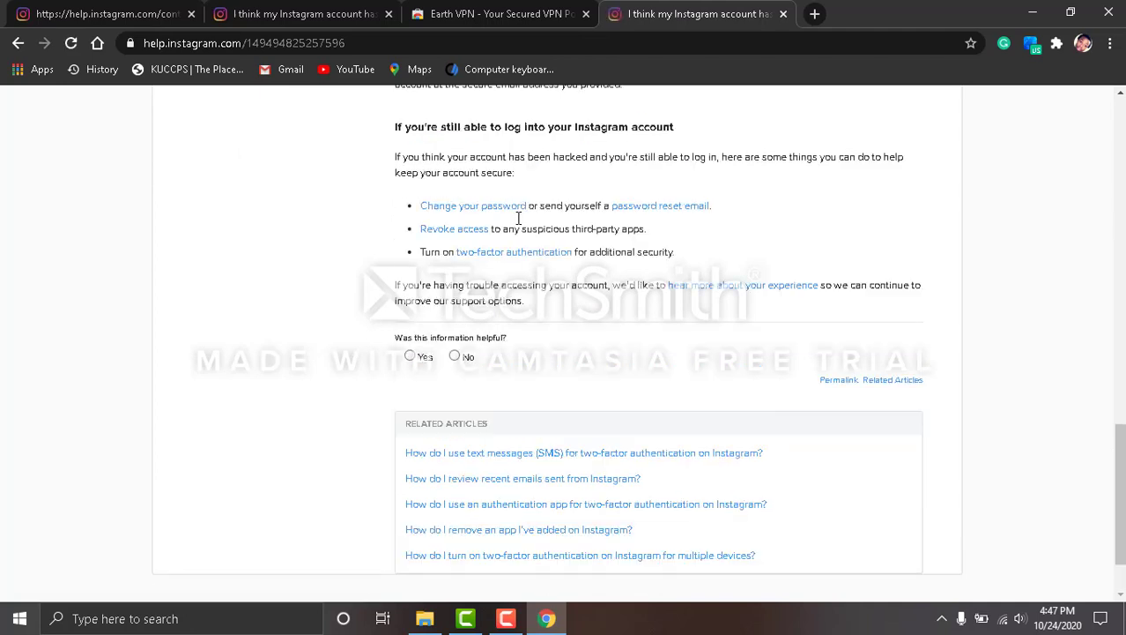
pyautogui.click(737, 285)
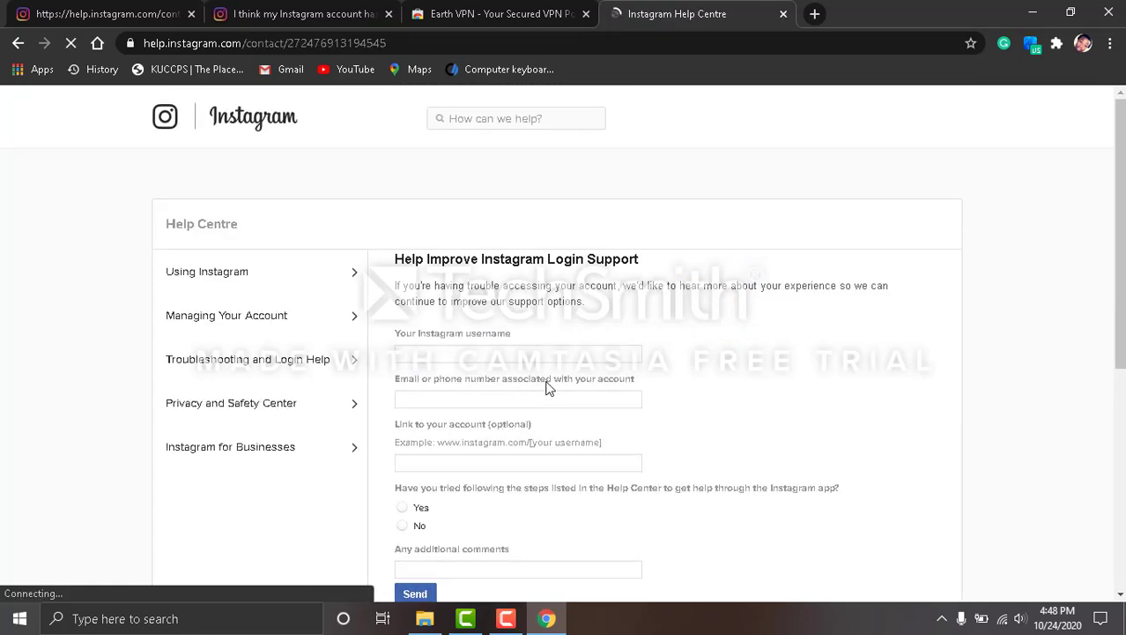
# - Autofill the username, email and account-link fields with the saved account details
pyautogui.scroll(-3, 550, 386)
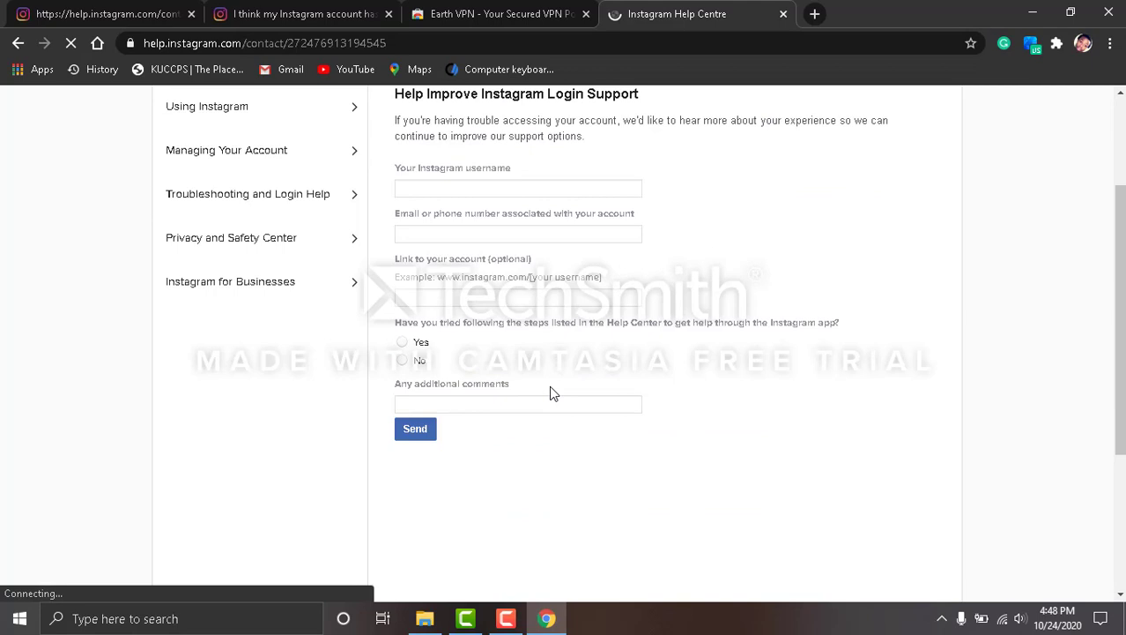
pyautogui.scroll(2, 548, 385)
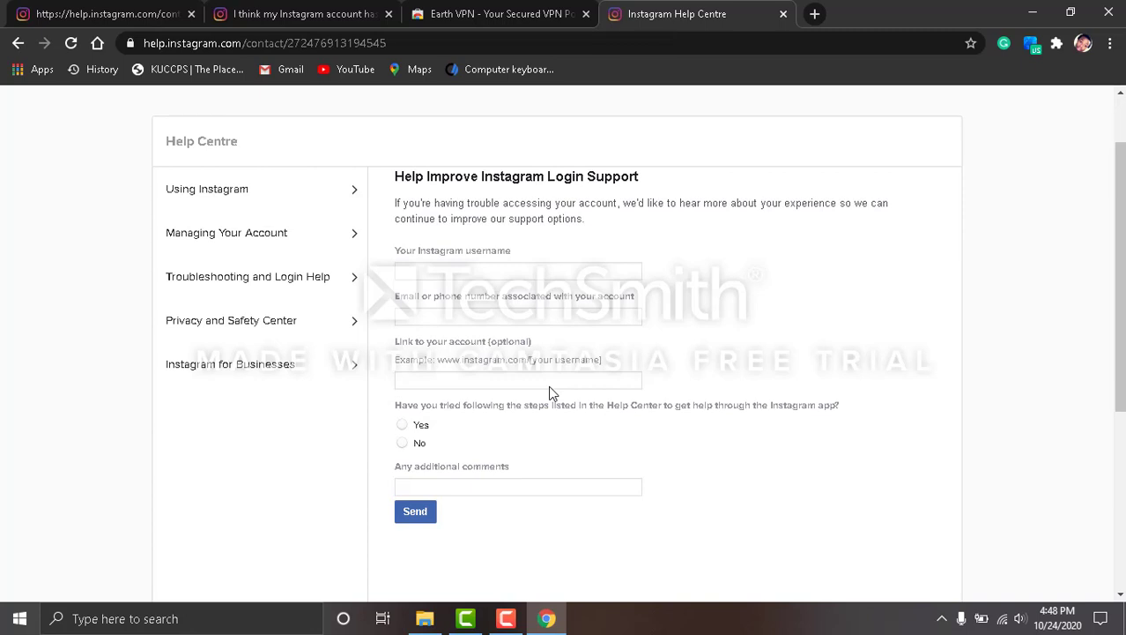
pyautogui.click(486, 273)
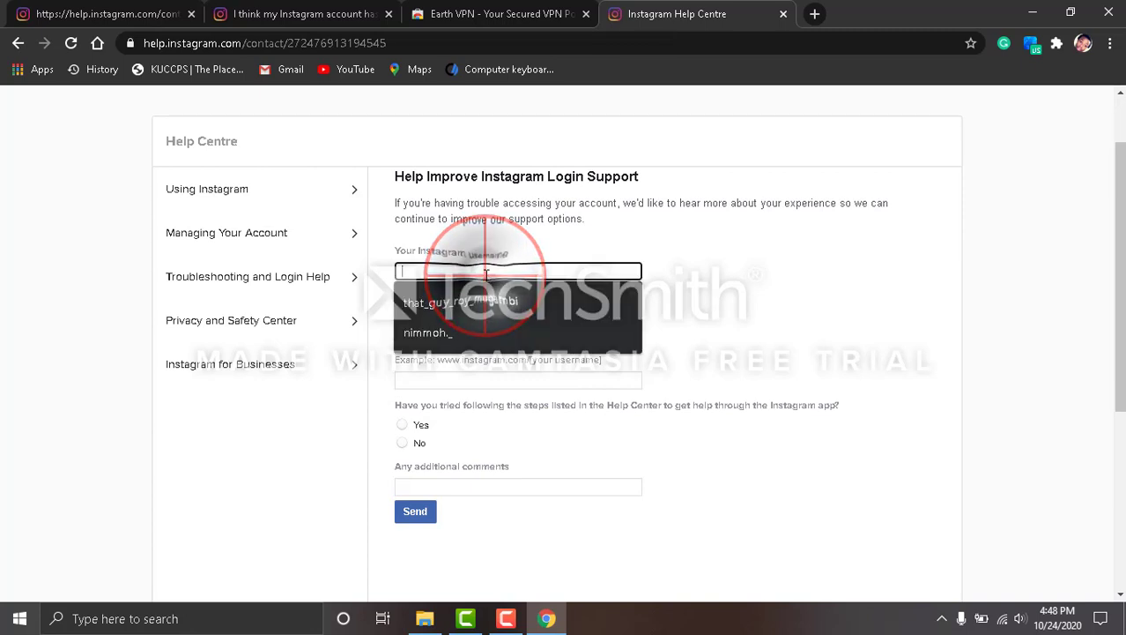
pyautogui.click(480, 304)
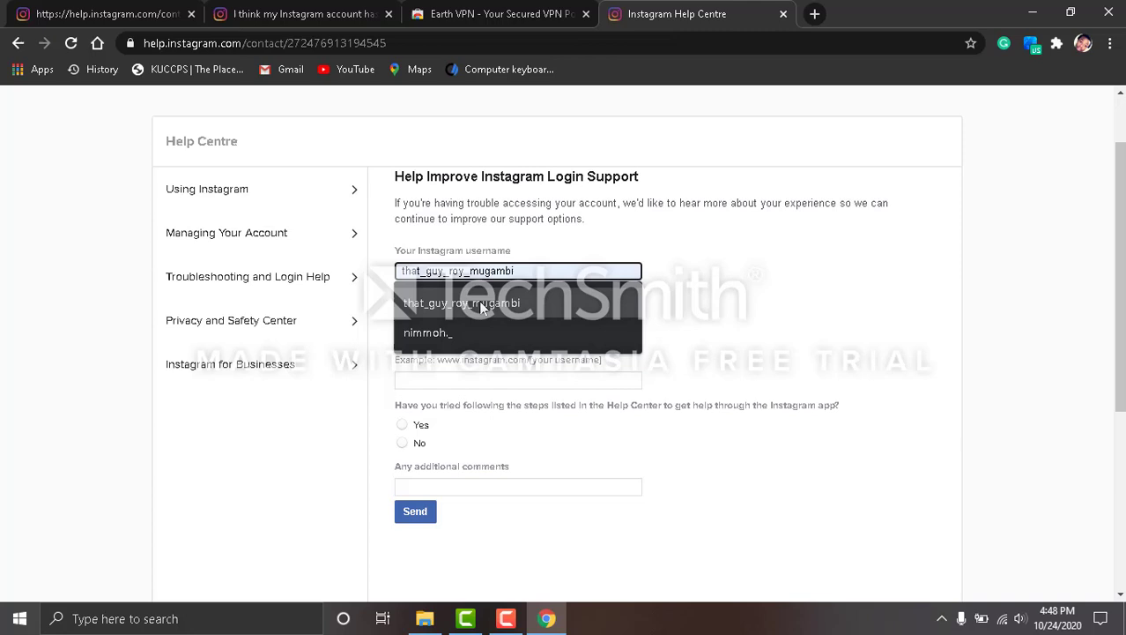
pyautogui.click(481, 304)
pyautogui.scroll(-1, 480, 300)
pyautogui.click(474, 233)
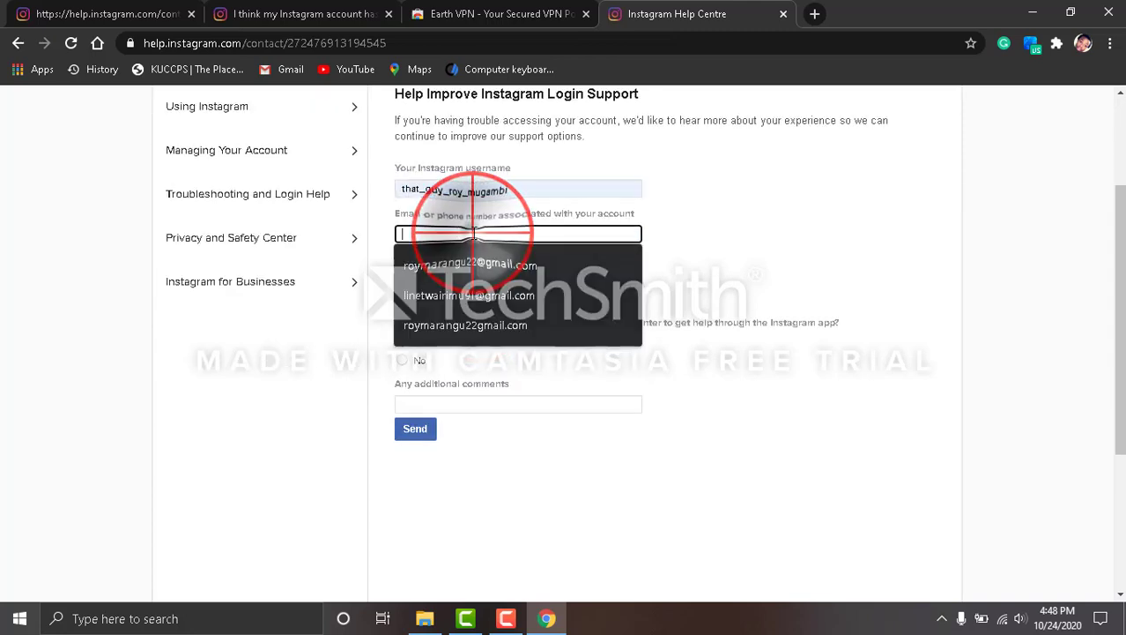
pyautogui.click(467, 263)
pyautogui.scroll(-1, 465, 260)
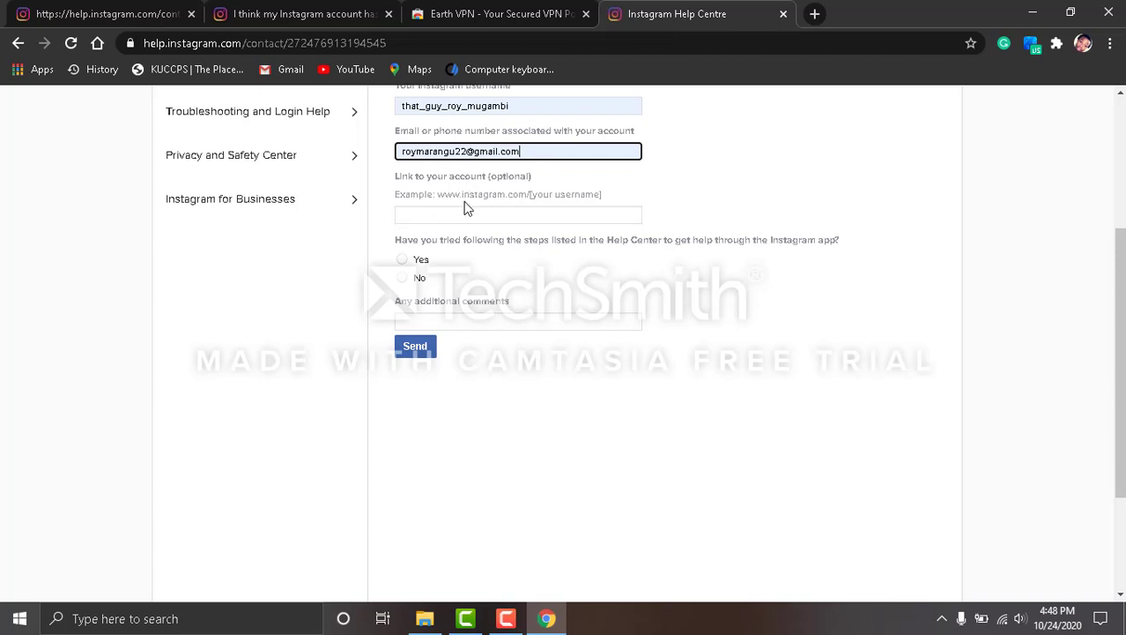
pyautogui.click(468, 215)
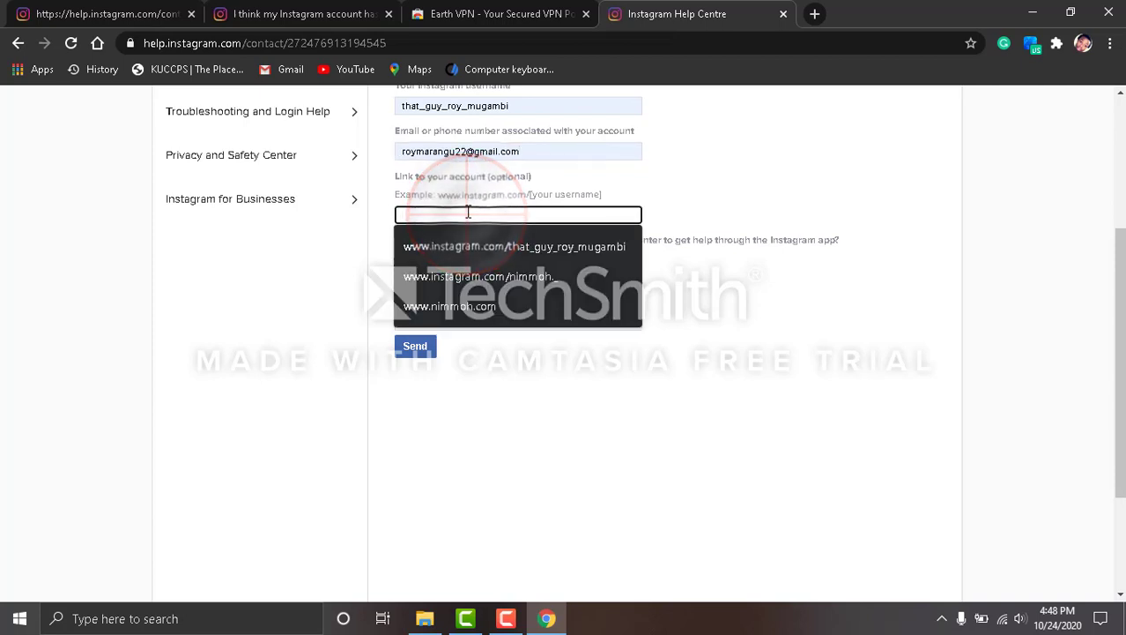
pyautogui.click(476, 246)
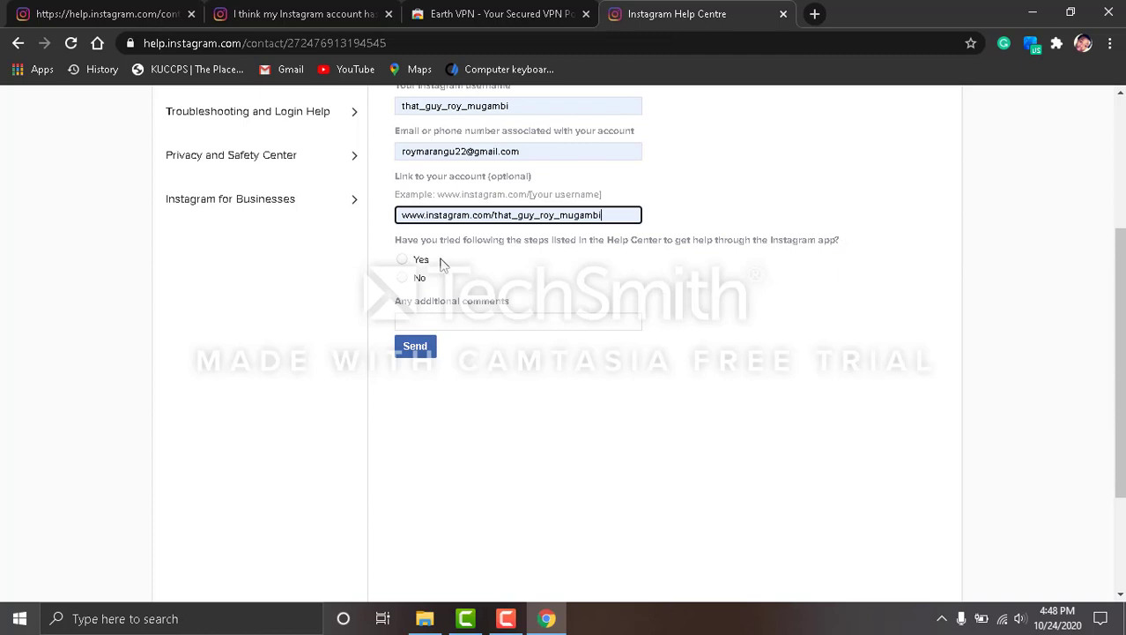
# - Answer Yes to all four yes/no questions on the form
pyautogui.click(411, 259)
pyautogui.scroll(-1, 458, 251)
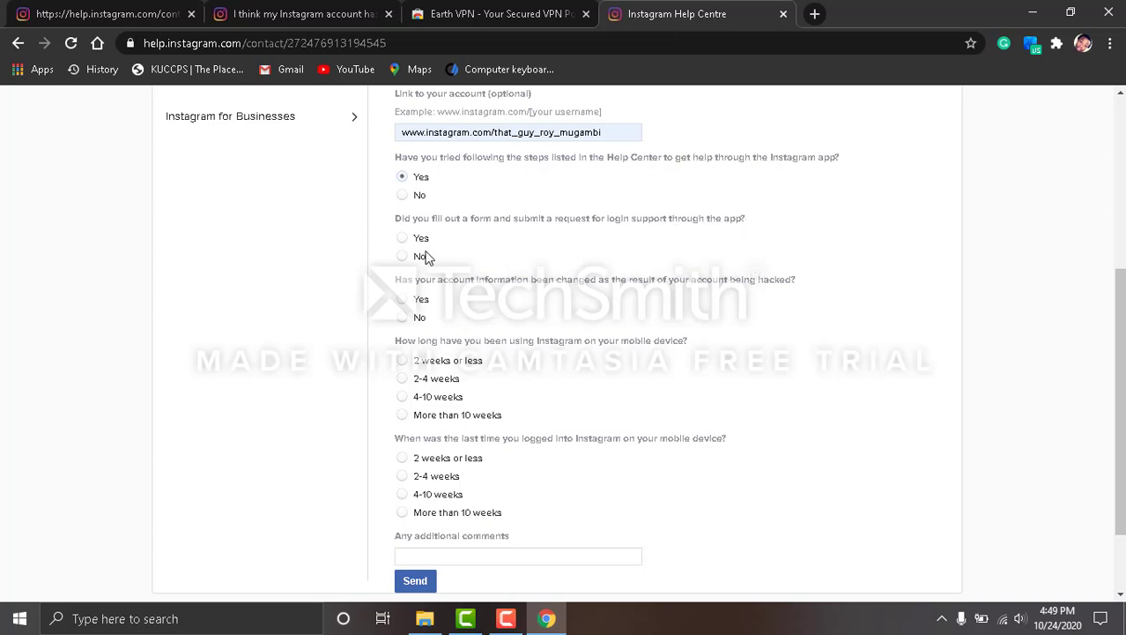
pyautogui.click(402, 238)
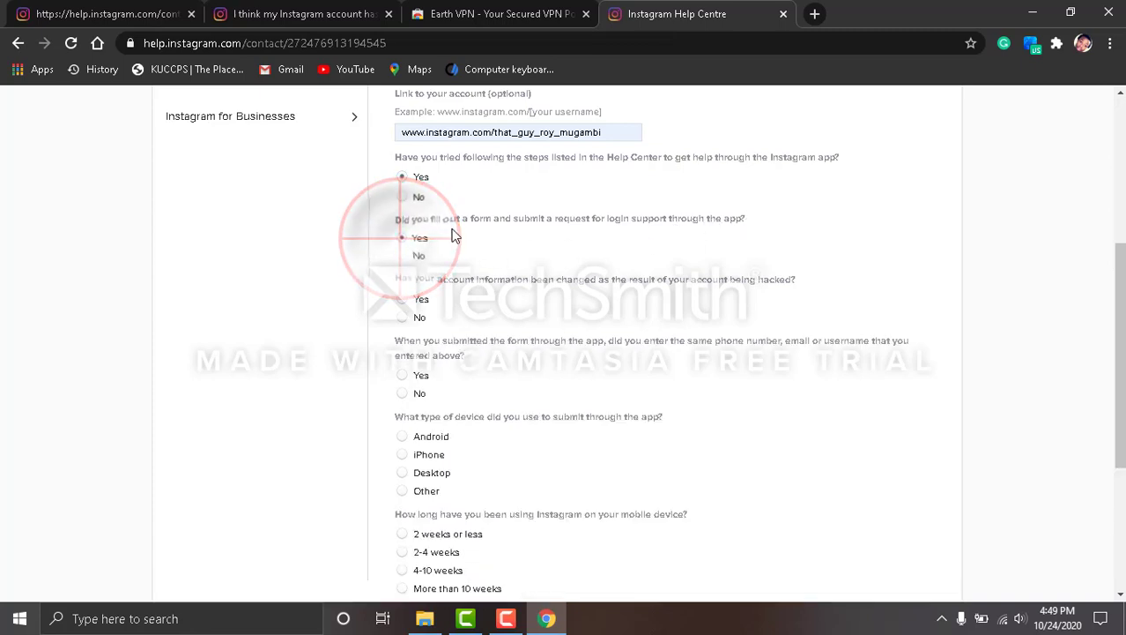
pyautogui.click(403, 196)
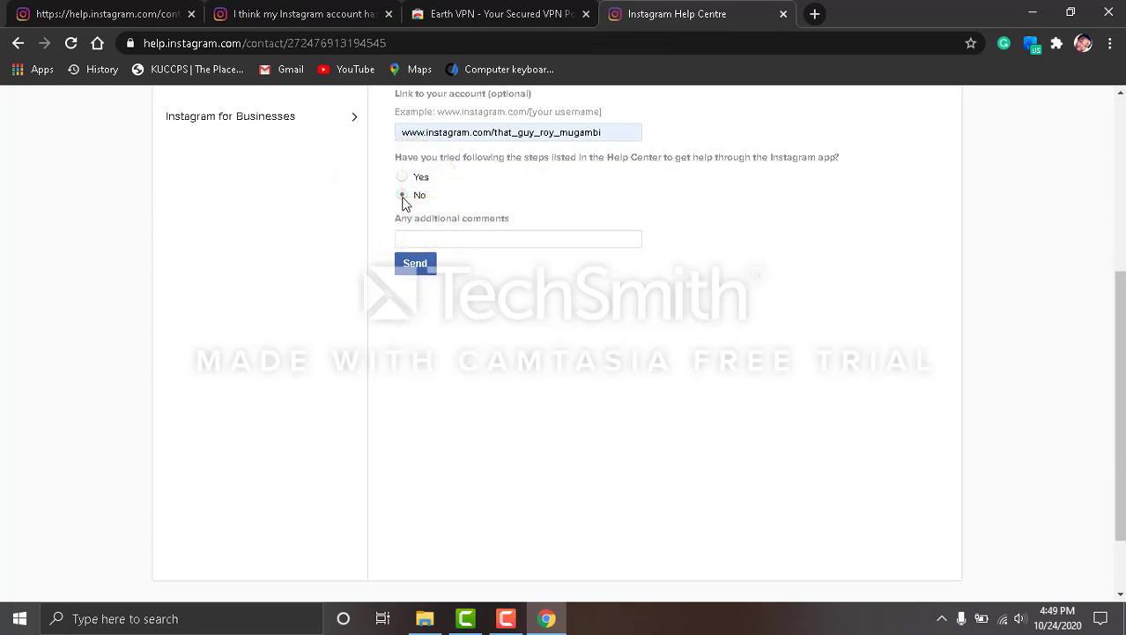
pyautogui.scroll(-1, 509, 276)
pyautogui.scroll(5, 508, 273)
pyautogui.scroll(-5, 508, 274)
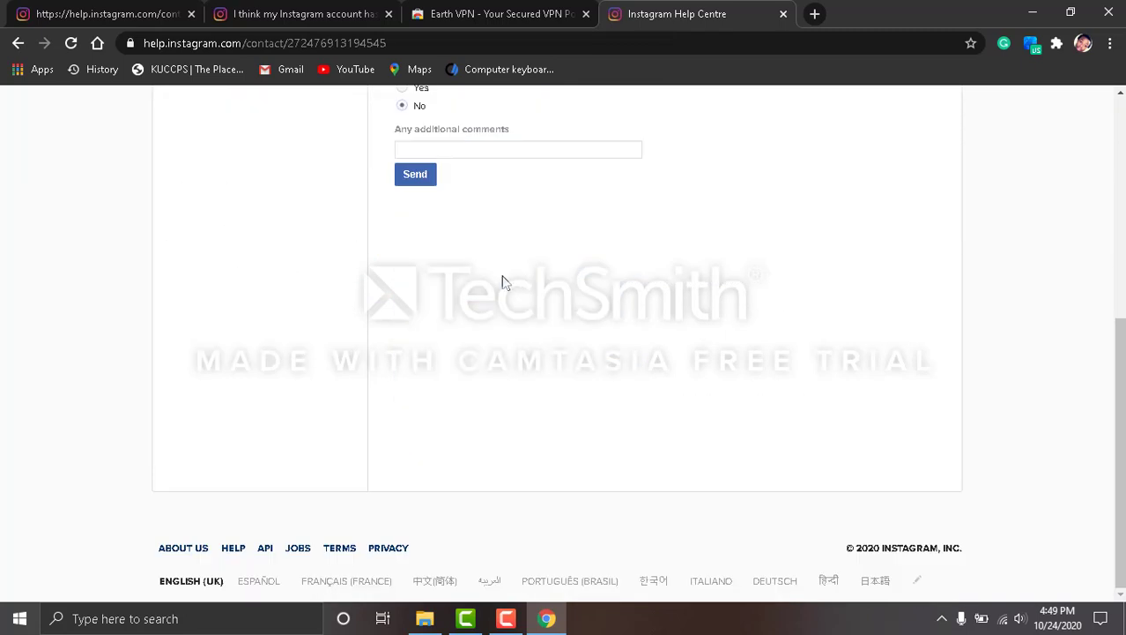
pyautogui.scroll(1, 503, 284)
pyautogui.click(406, 173)
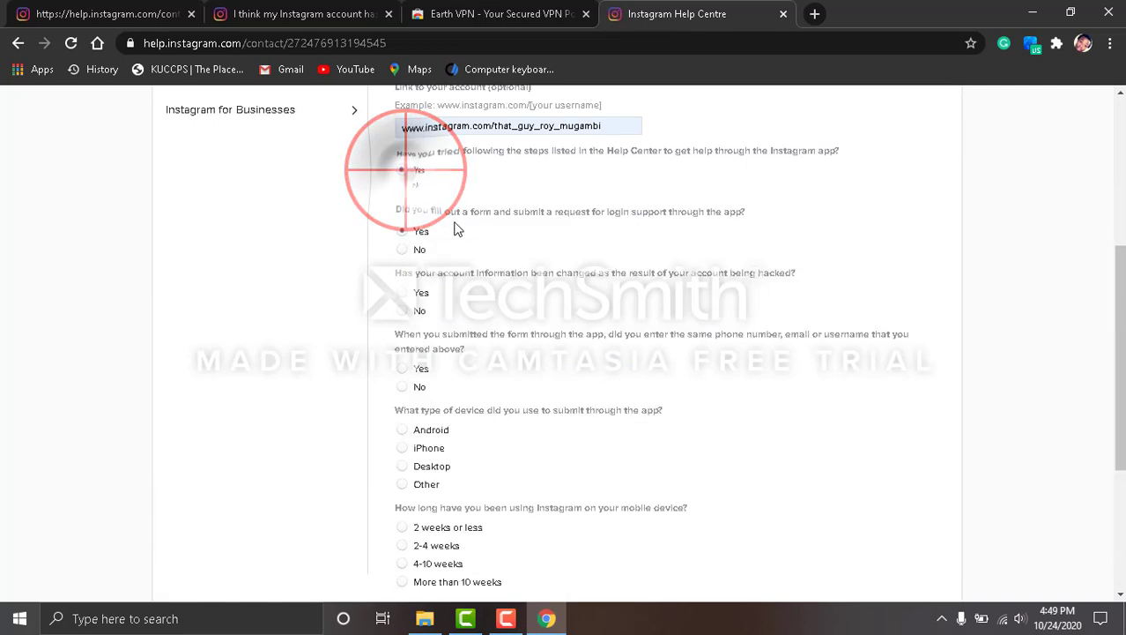
pyautogui.click(421, 228)
pyautogui.scroll(-1, 481, 243)
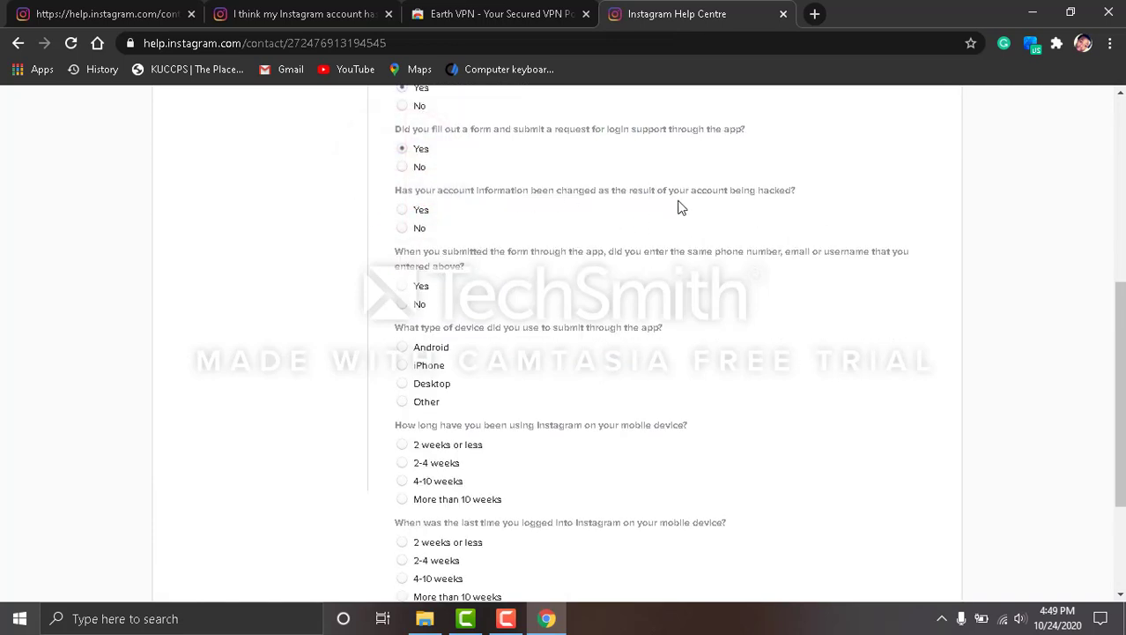
pyautogui.click(401, 211)
pyautogui.click(404, 284)
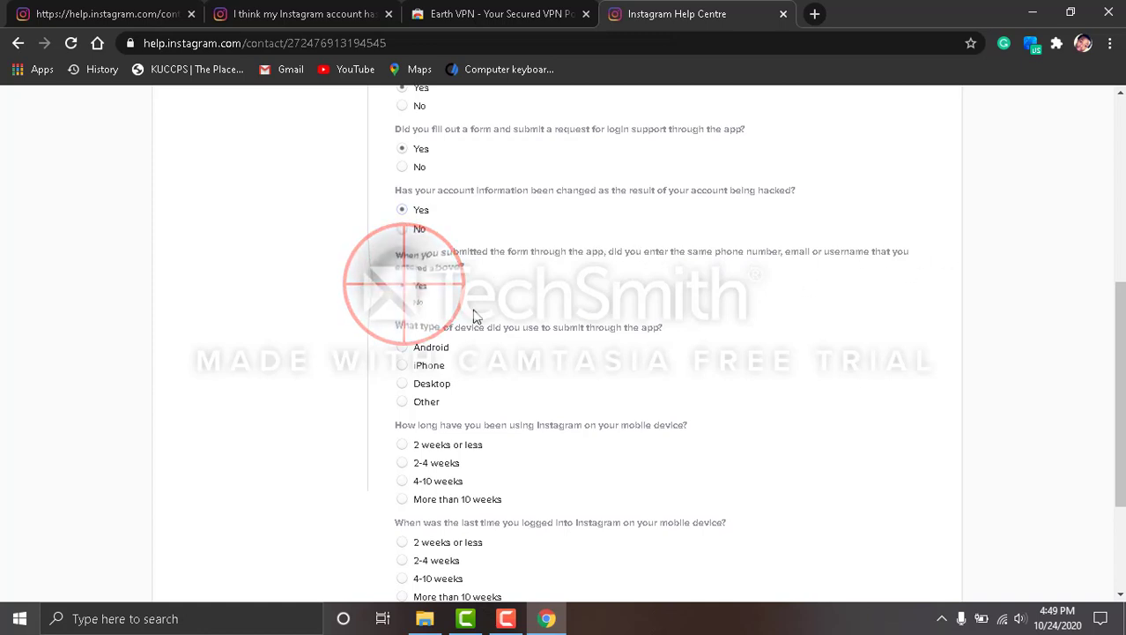
# - Select Android as the device, more than 10 weeks of use, and last login 2-4 weeks ago
pyautogui.scroll(-1, 477, 315)
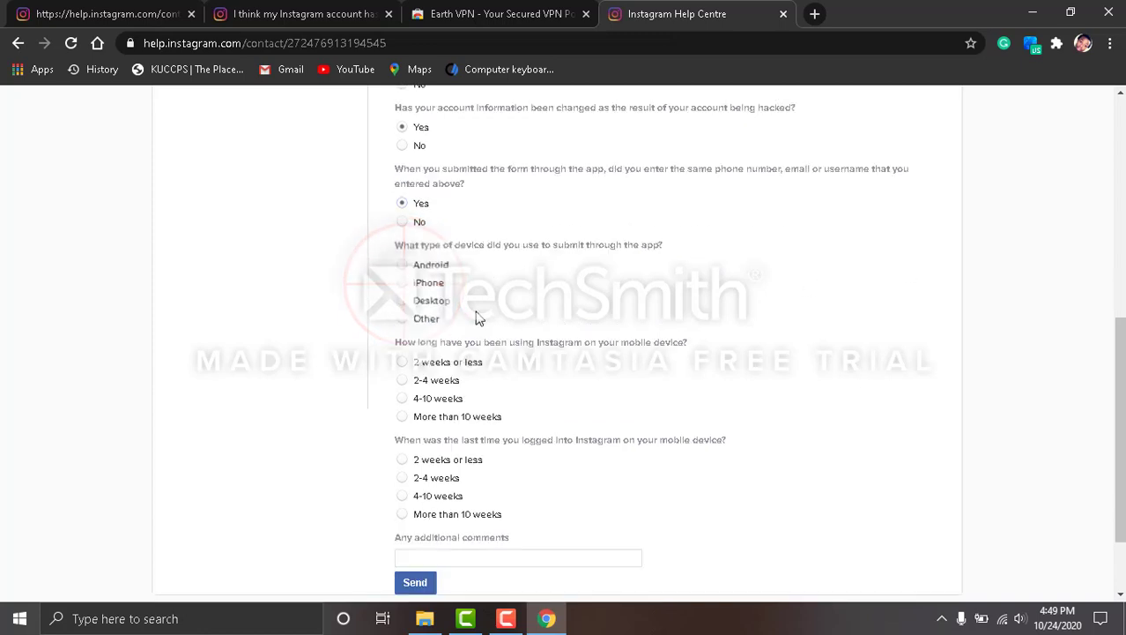
pyautogui.click(403, 267)
pyautogui.scroll(-2, 480, 348)
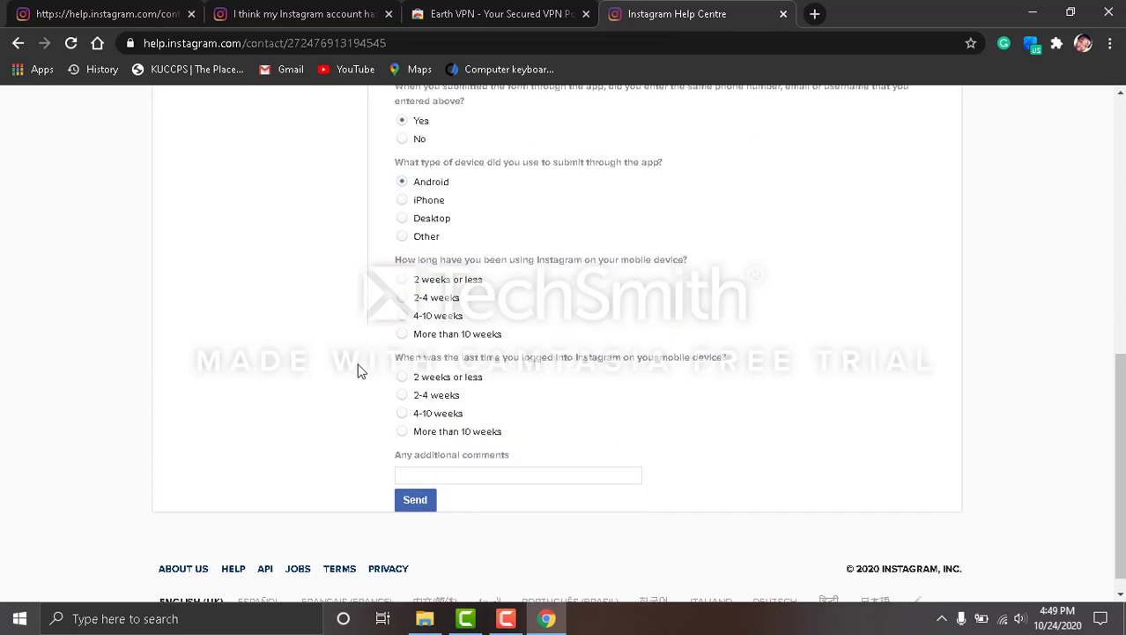
pyautogui.click(403, 332)
pyautogui.scroll(-1, 498, 347)
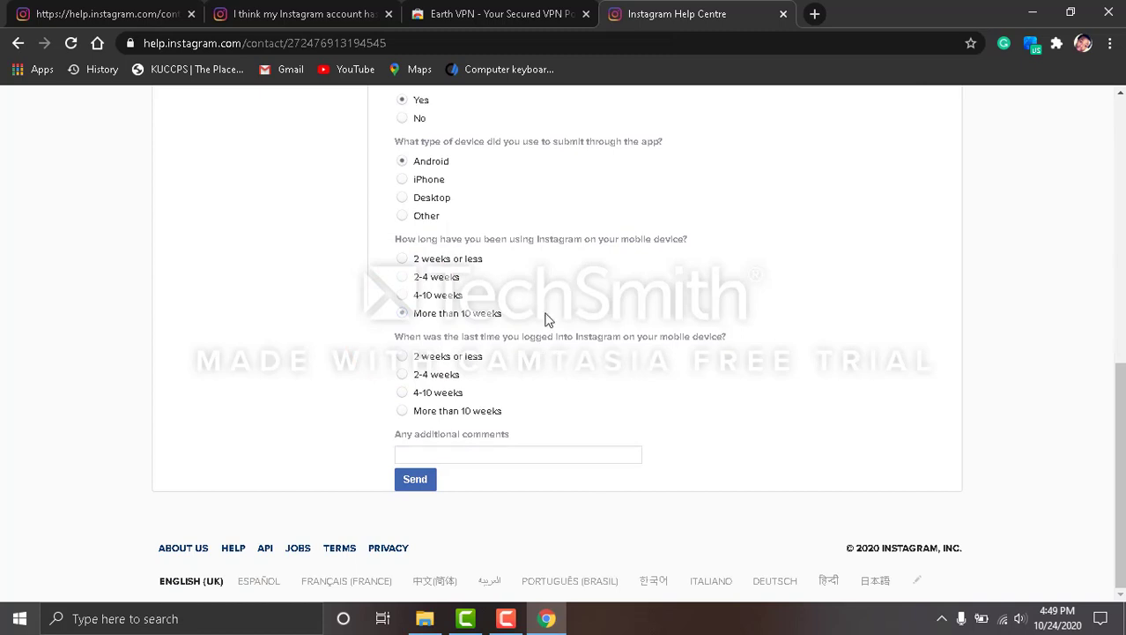
pyautogui.click(405, 373)
pyautogui.click(469, 455)
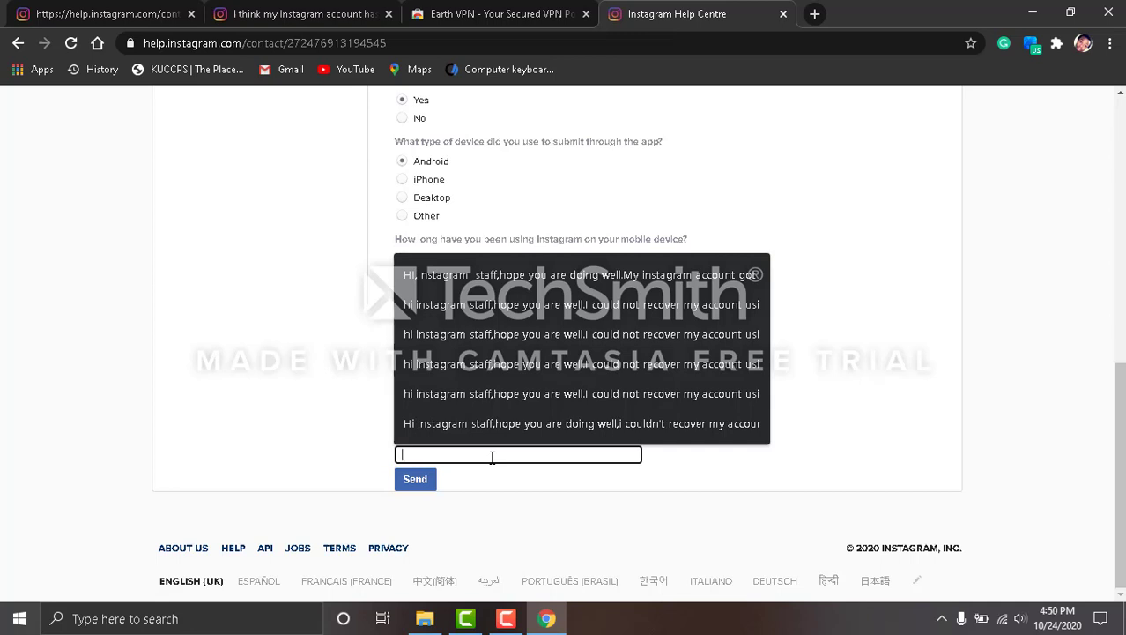
# - Fill the comment with the saved message plus 'phone number i have tr', then send and dismiss the confirmation
pyautogui.click(564, 273)
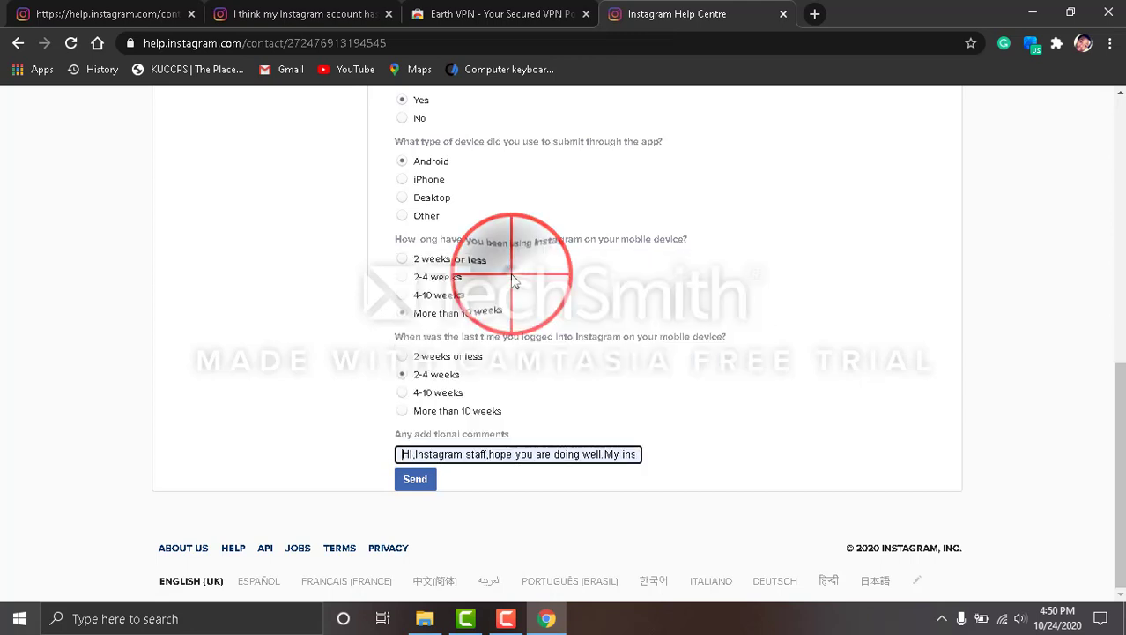
pyautogui.click(543, 454)
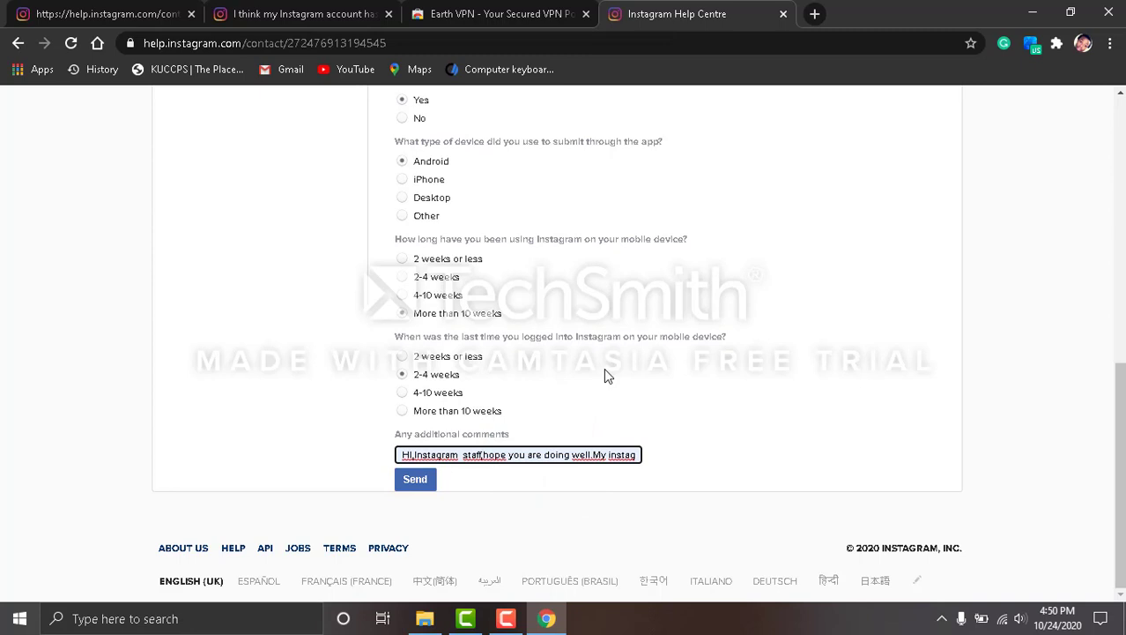
pyautogui.press('Right')
pyautogui.press('Right')
pyautogui.press('Right')
pyautogui.press('Right')
pyautogui.press('Right')
pyautogui.press('Right')
pyautogui.press('Right')
pyautogui.press('Right')
pyautogui.press('Right')
pyautogui.press('Right')
pyautogui.press('Right')
pyautogui.press('Right')
pyautogui.press('Right')
pyautogui.press('Right')
pyautogui.press('Right')
pyautogui.press('Right')
pyautogui.press('Right')
pyautogui.press('Right')
pyautogui.press('Right')
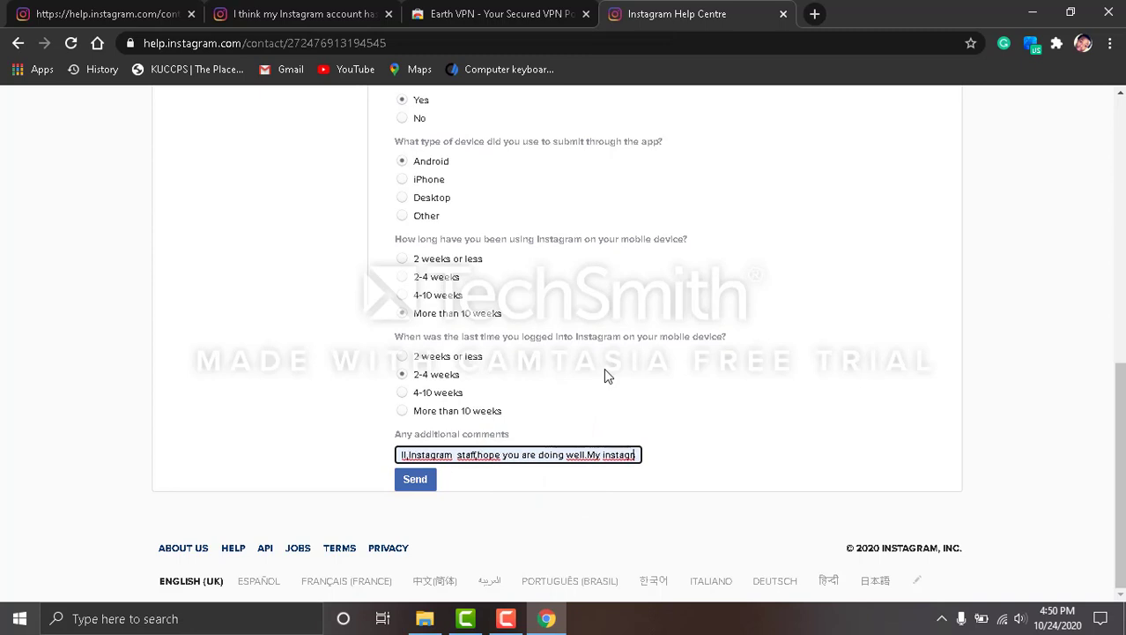
pyautogui.press('Right')
pyautogui.press('Right')
pyautogui.press('Right')
pyautogui.press('Right')
pyautogui.press('Right')
pyautogui.press('Right')
pyautogui.press('Right')
pyautogui.press('Right')
pyautogui.press('Right')
pyautogui.press('Right')
pyautogui.press('Right')
pyautogui.press('Right')
pyautogui.press('Right')
pyautogui.press('Right')
pyautogui.press('Right')
pyautogui.press('Right')
pyautogui.press('Right')
pyautogui.press('Right')
pyautogui.press('Right')
pyautogui.press('Right')
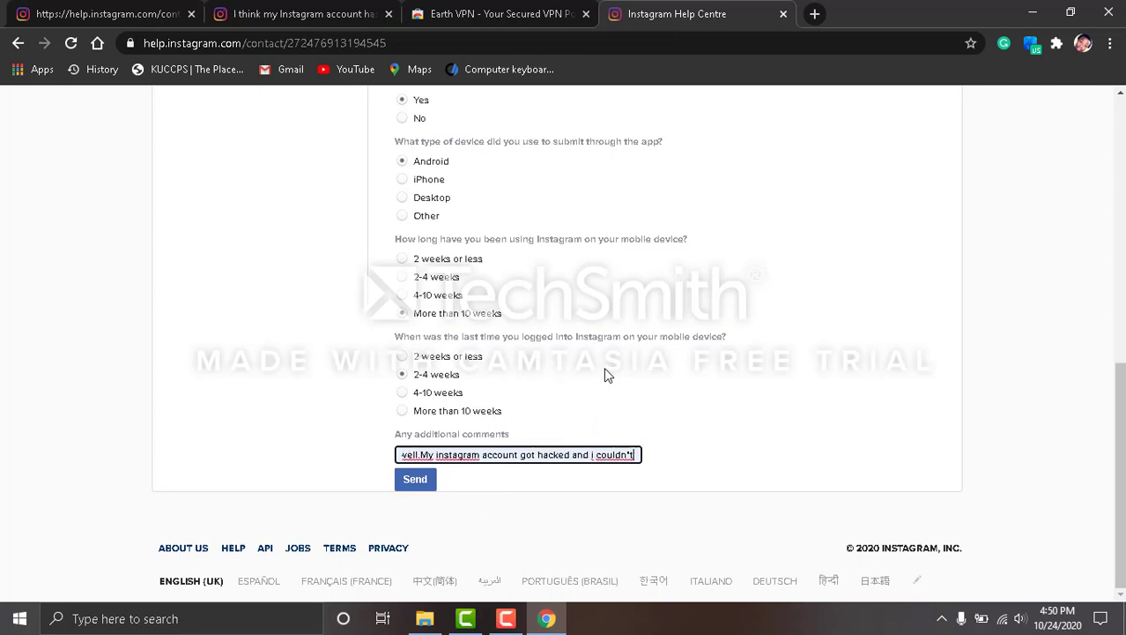
pyautogui.press('Right')
pyautogui.press('Right')
pyautogui.press('Right')
pyautogui.press('Right')
pyautogui.press('Right')
pyautogui.press('Right')
pyautogui.press('Right')
pyautogui.press('Right')
pyautogui.press('Right')
pyautogui.press('Right')
pyautogui.press('Right')
pyautogui.press('Right')
pyautogui.press('Right')
pyautogui.press('Right')
pyautogui.press('Right')
pyautogui.press('Right')
pyautogui.press('Right')
pyautogui.press('Right')
pyautogui.press('Right')
pyautogui.press('Right')
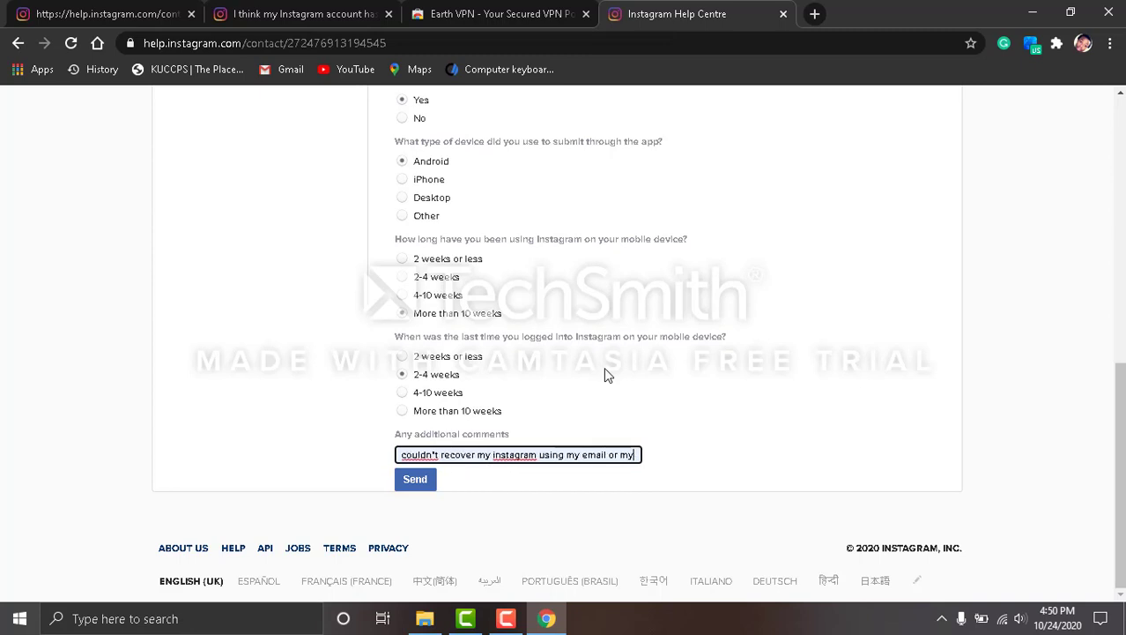
pyautogui.write('phon')
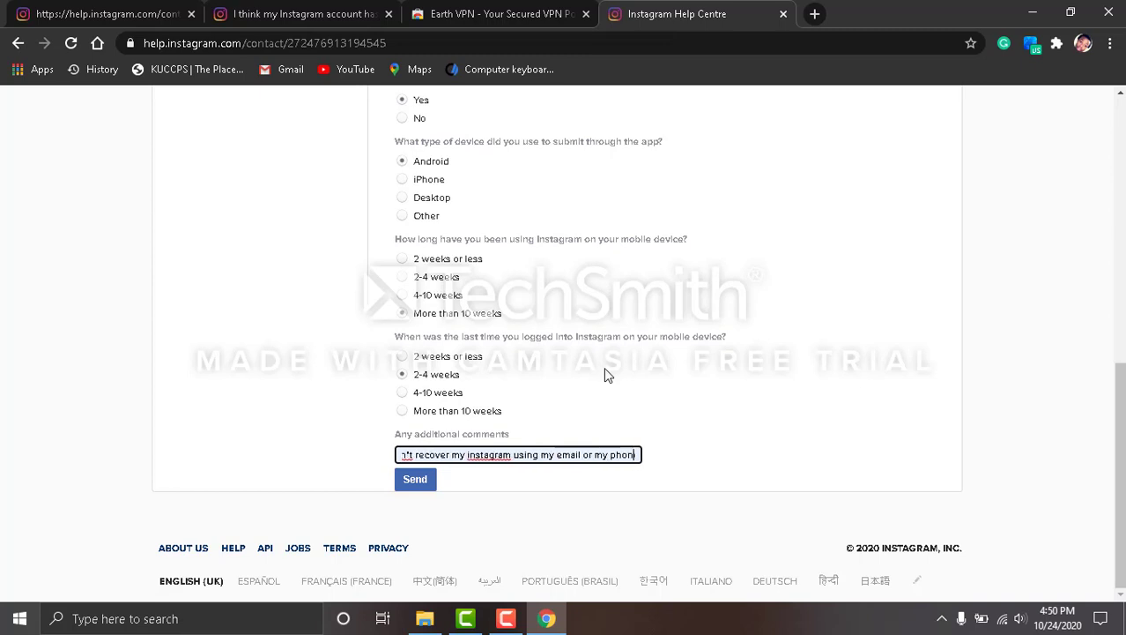
pyautogui.write('e number i have t')
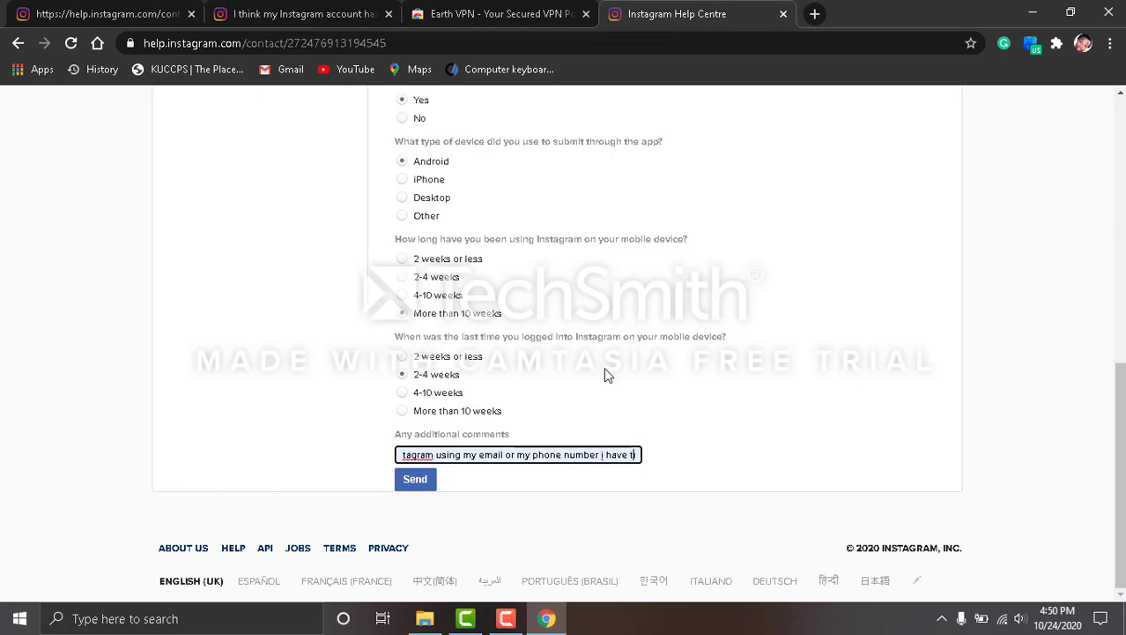
pyautogui.write('r')
pyautogui.click(414, 478)
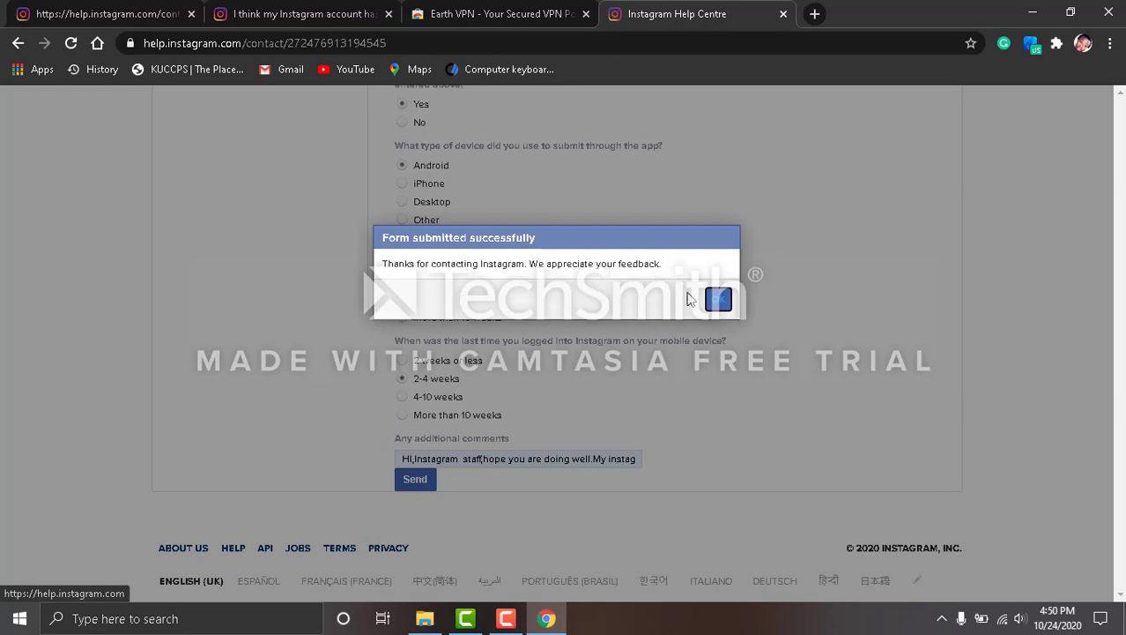
pyautogui.click(718, 300)
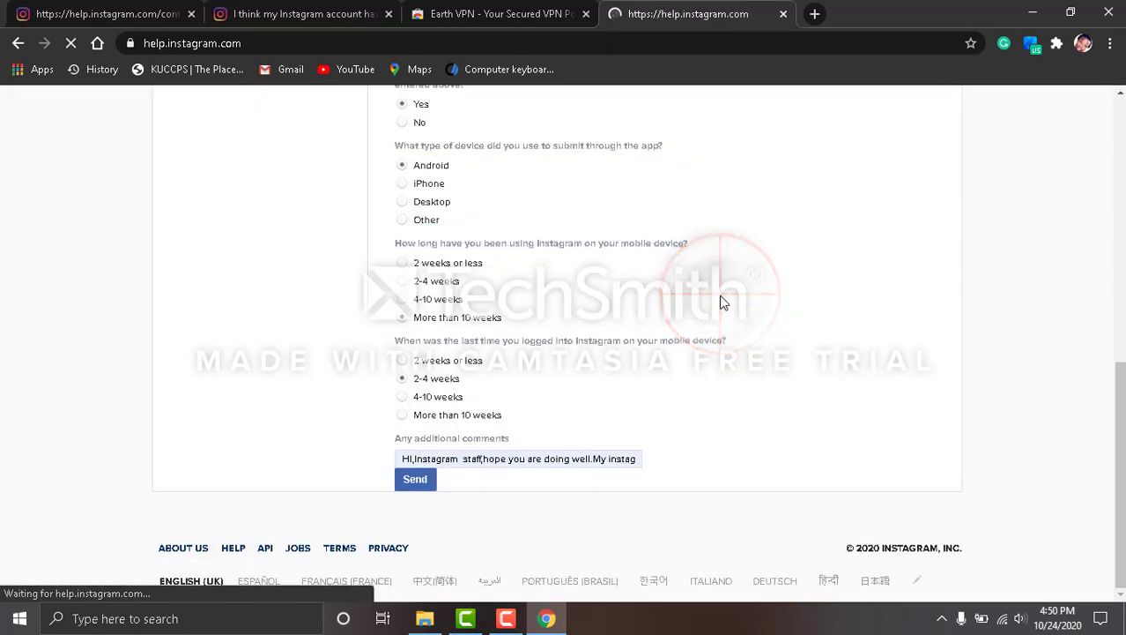